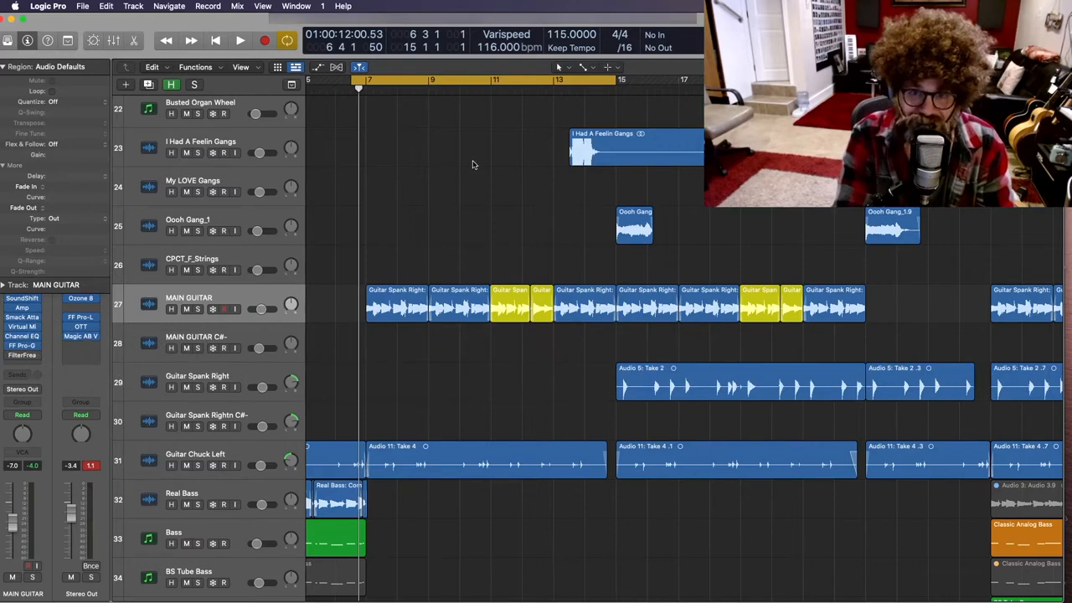
Play and stop the song, then zoom the timeline out to show more bars.
{"action": "key", "text": "space"}
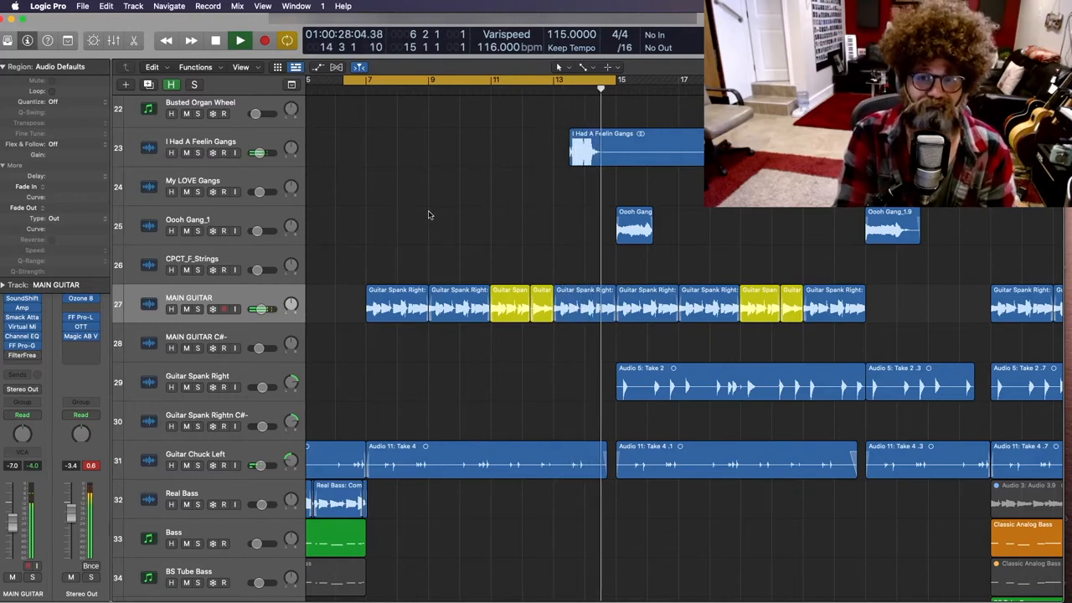
{"action": "key", "text": "space"}
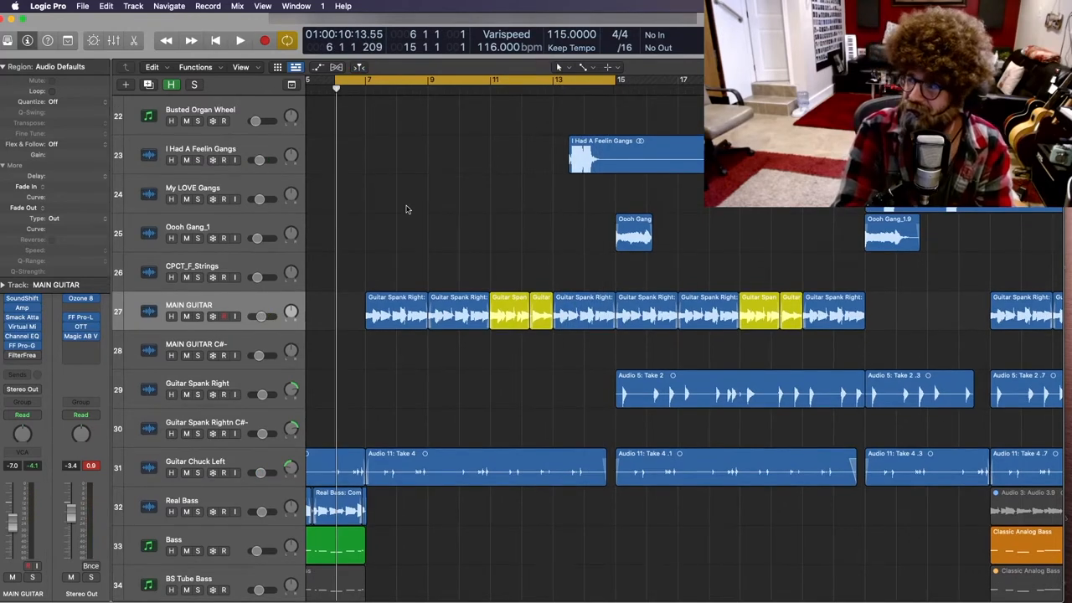
{"action": "key", "text": "super+Left"}
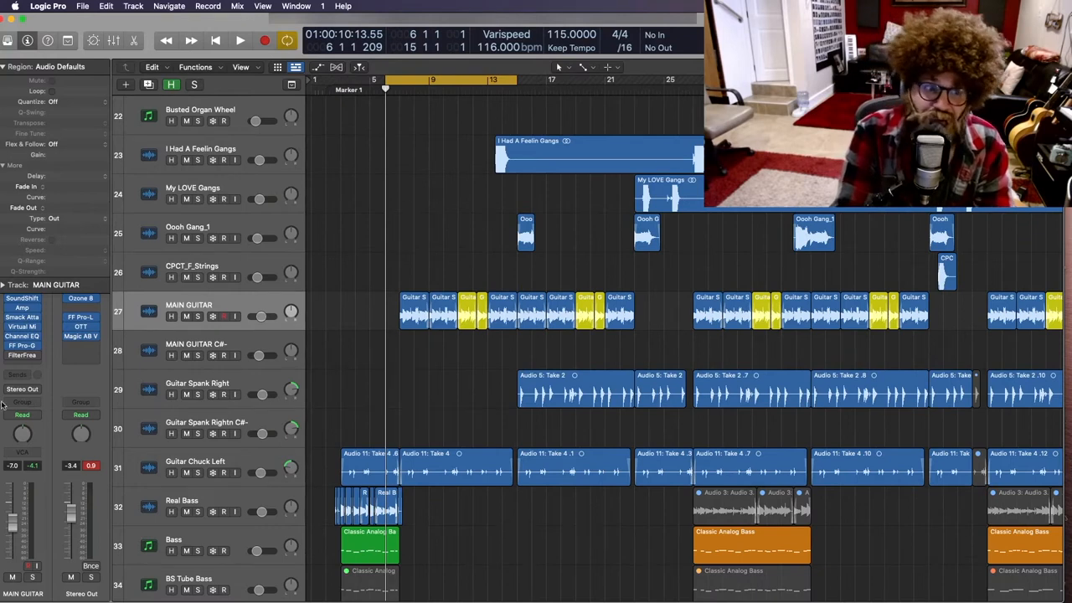
Load the Groove Sweepee preset in FilterFreak on MAIN GUITAR.
{"action": "left_click", "coordinate": [24, 356]}
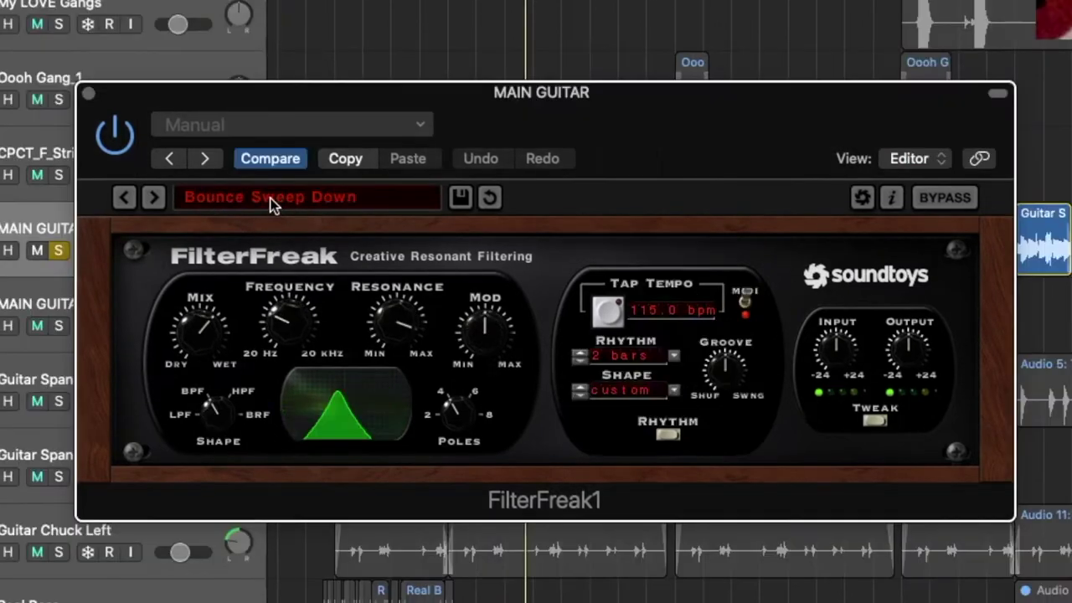
{"action": "left_click", "coordinate": [263, 196]}
{"action": "mouse_move", "coordinate": [220, 198]}
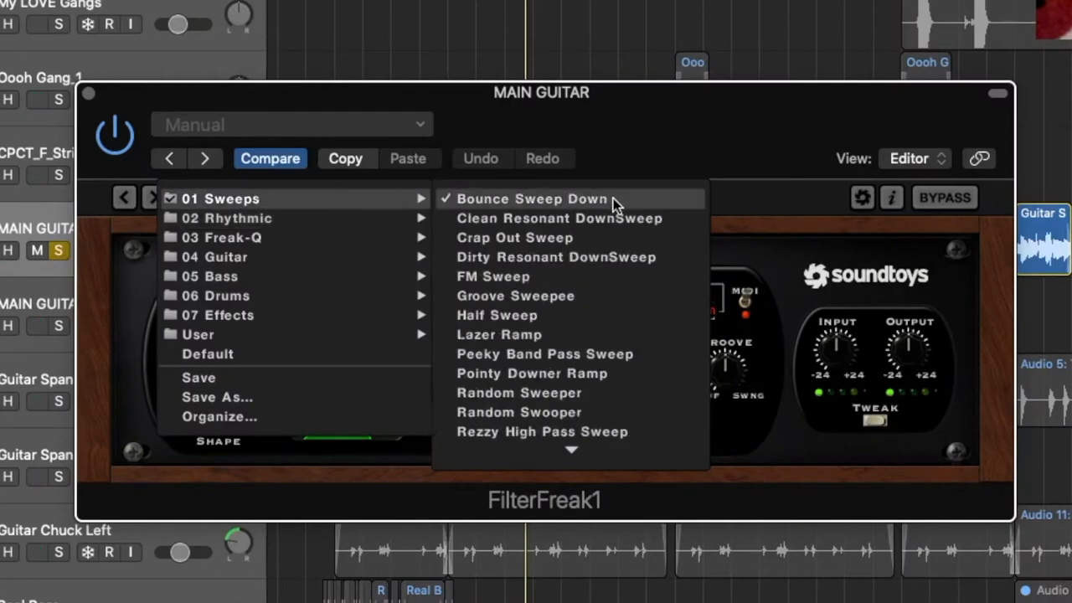
{"action": "left_click", "coordinate": [561, 294]}
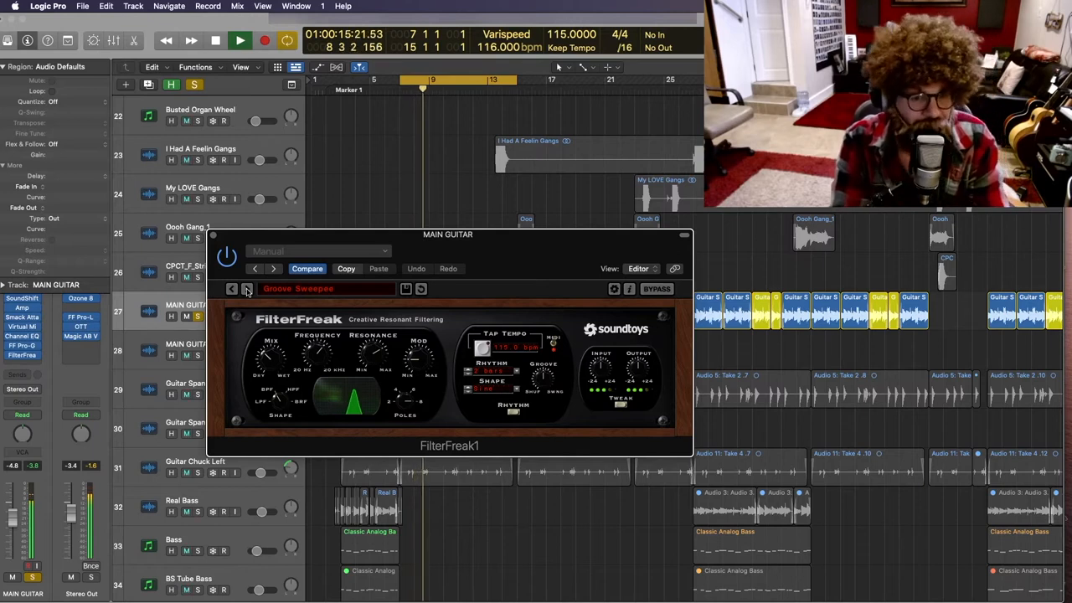
Audition the 8 Step Rhythm and 16 Step Rhythm presets.
{"action": "left_click", "coordinate": [247, 289]}
{"action": "left_click", "coordinate": [405, 302]}
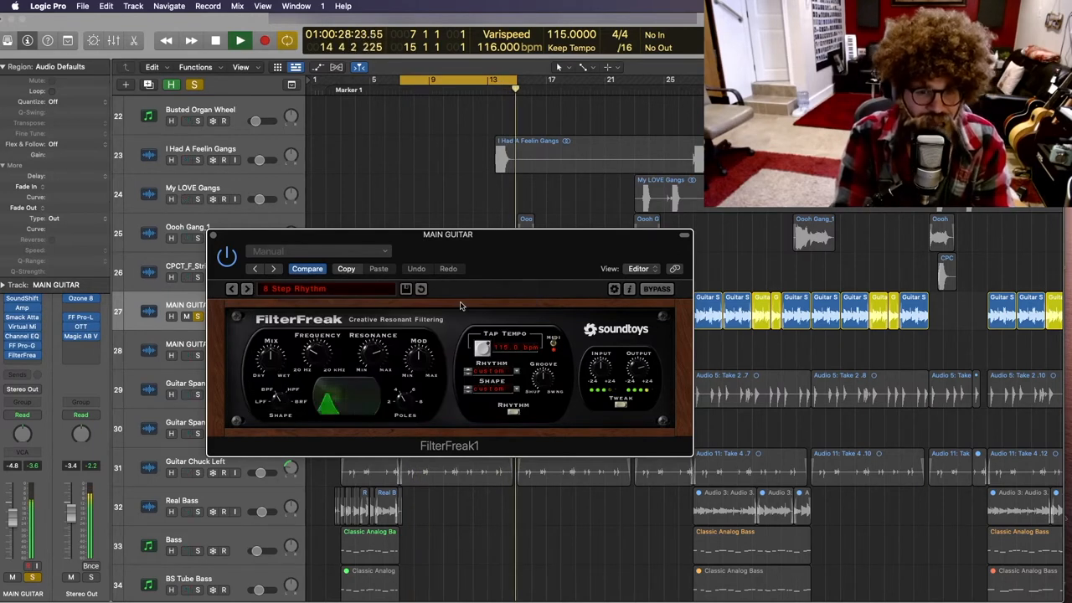
{"action": "left_click", "coordinate": [278, 290]}
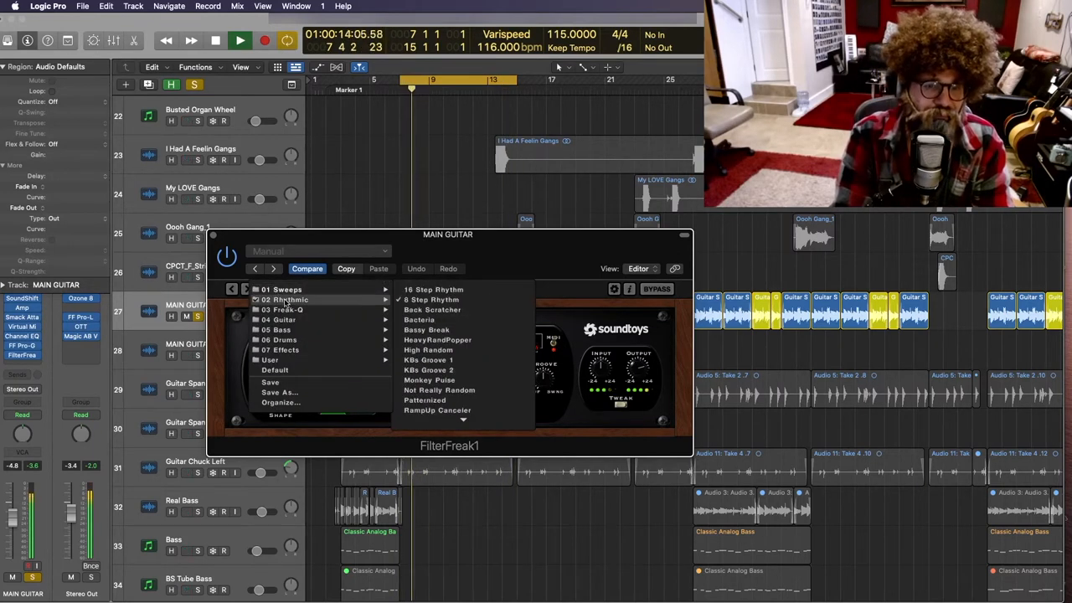
{"action": "left_click", "coordinate": [418, 298]}
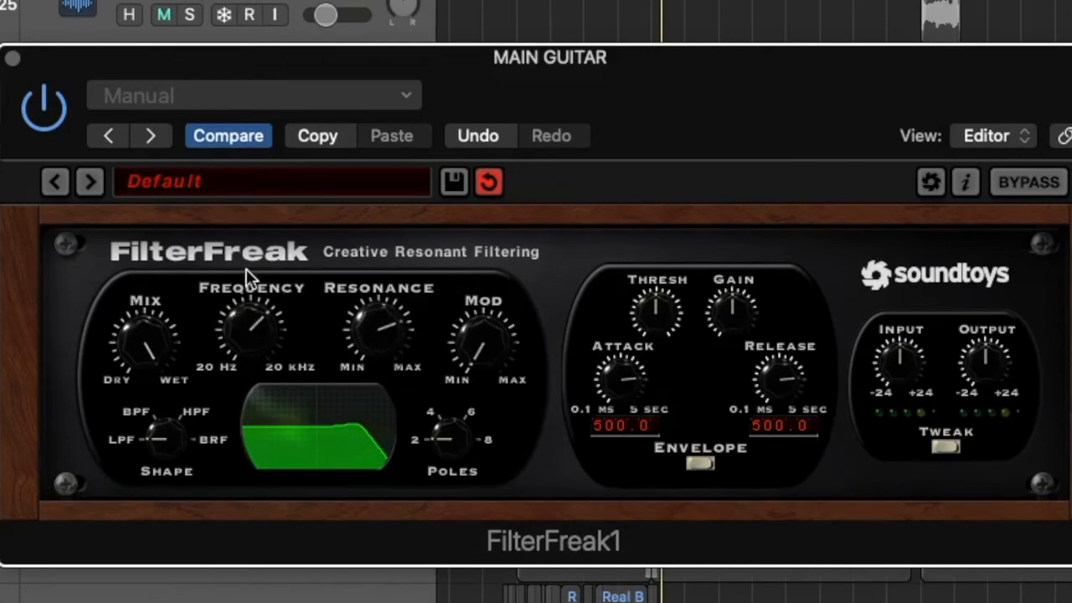
Lower the filter frequency and raise resonance into a sharp peak while auditioning playback.
{"action": "mouse_move", "coordinate": [251, 331]}
{"action": "left_mouse_down"}
{"action": "mouse_move", "coordinate": [237, 376]}
{"action": "mouse_move", "coordinate": [254, 245]}
{"action": "left_mouse_up"}
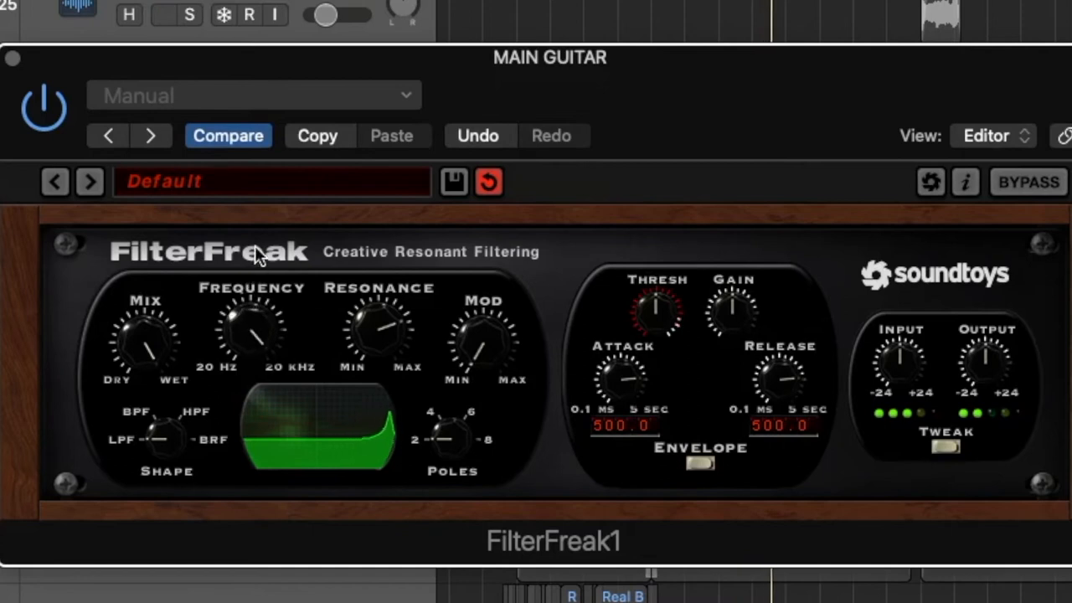
{"action": "mouse_move", "coordinate": [388, 320]}
{"action": "left_mouse_down"}
{"action": "mouse_move", "coordinate": [385, 366]}
{"action": "mouse_move", "coordinate": [390, 321]}
{"action": "mouse_move", "coordinate": [375, 325]}
{"action": "mouse_move", "coordinate": [402, 320]}
{"action": "left_mouse_up"}
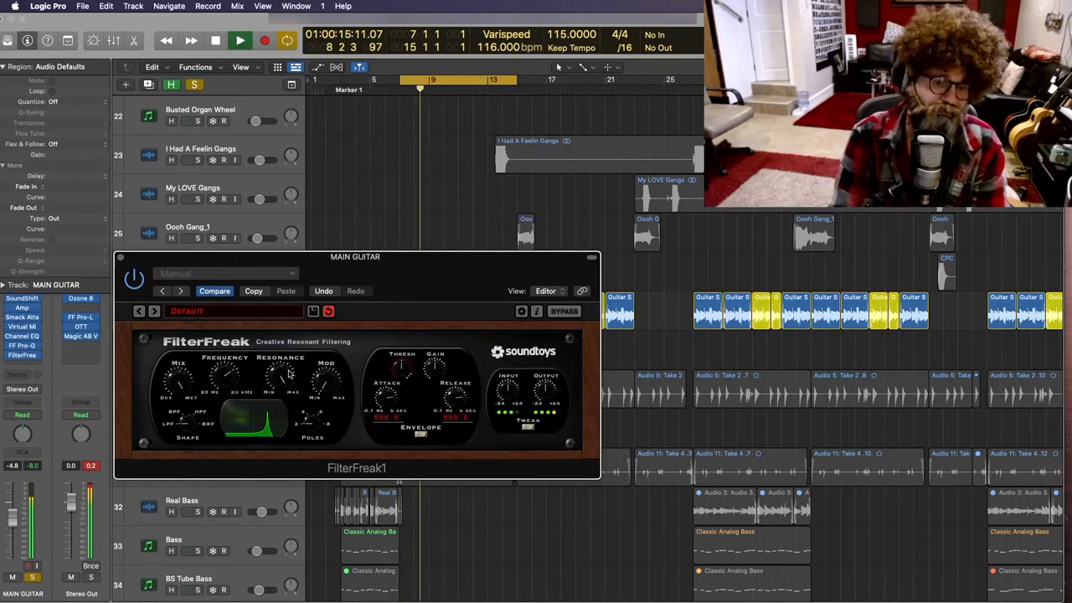
{"action": "key", "text": "space"}
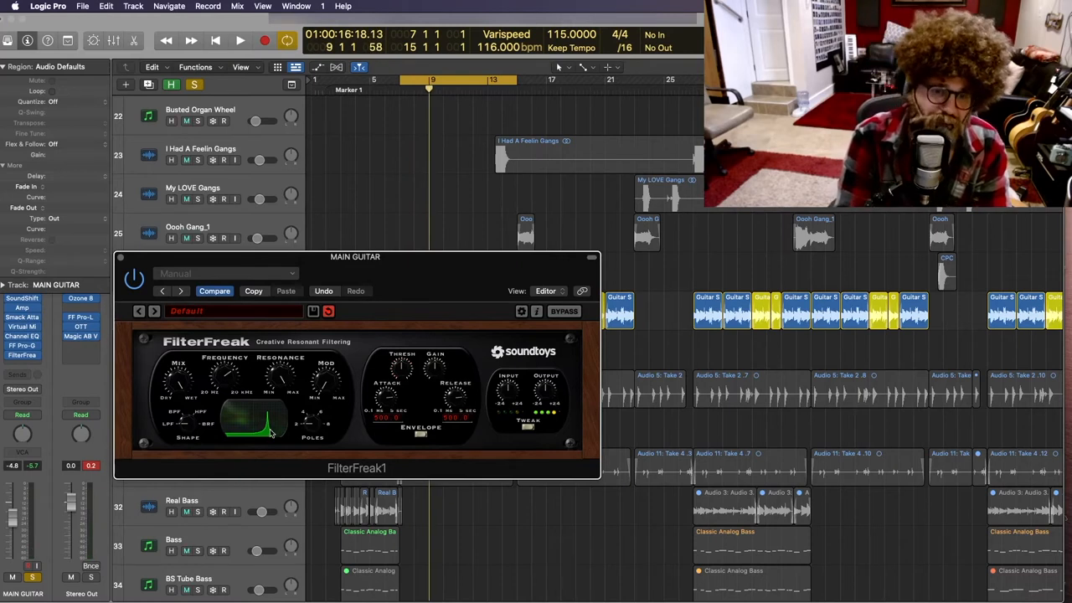
{"action": "key", "text": "space"}
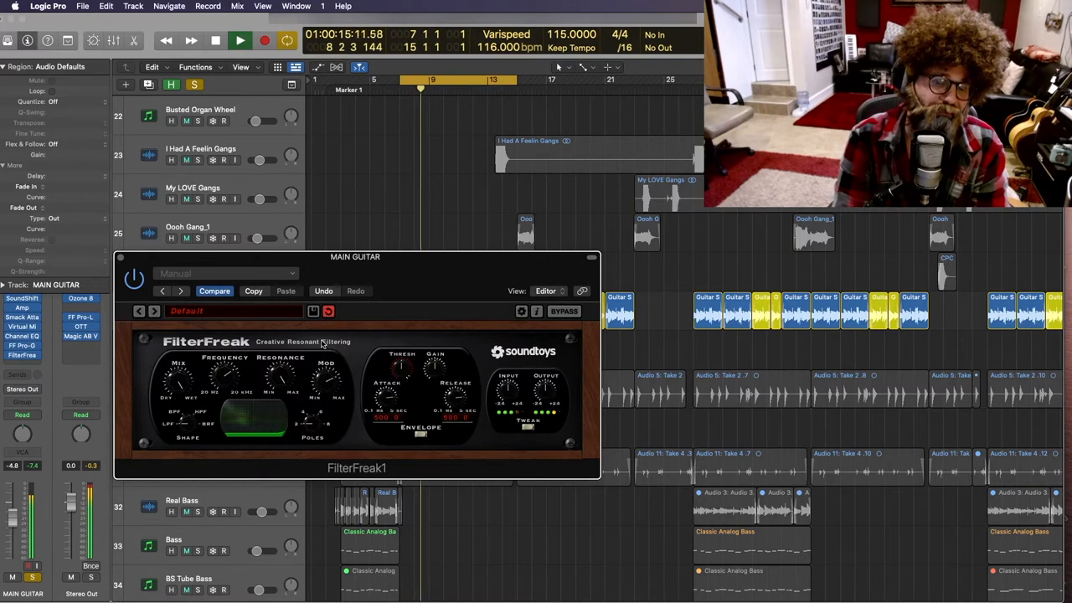
{"action": "key", "text": "period"}
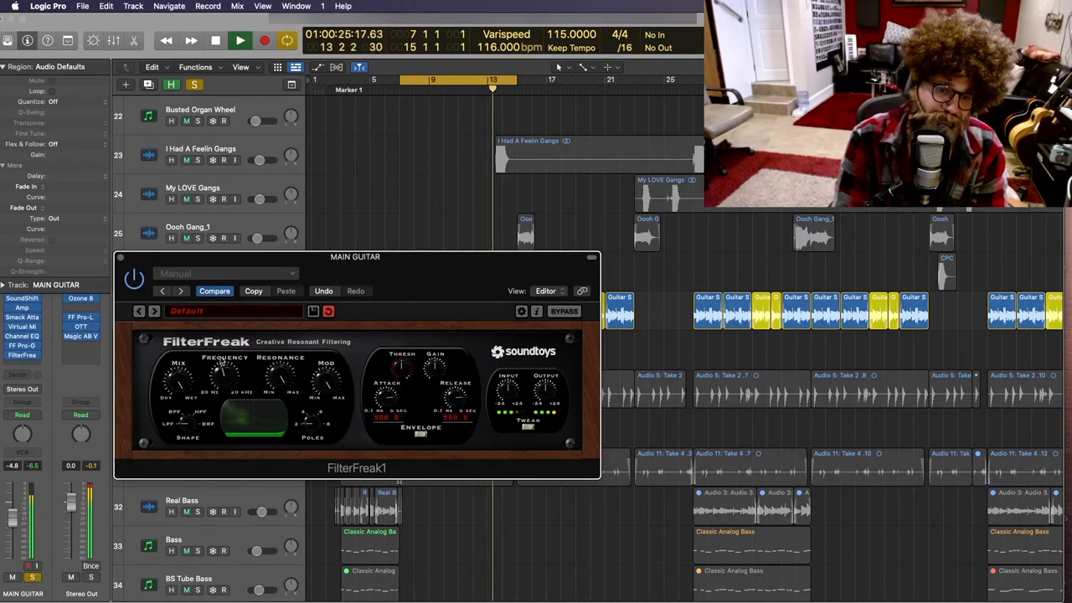
{"action": "key", "text": "space"}
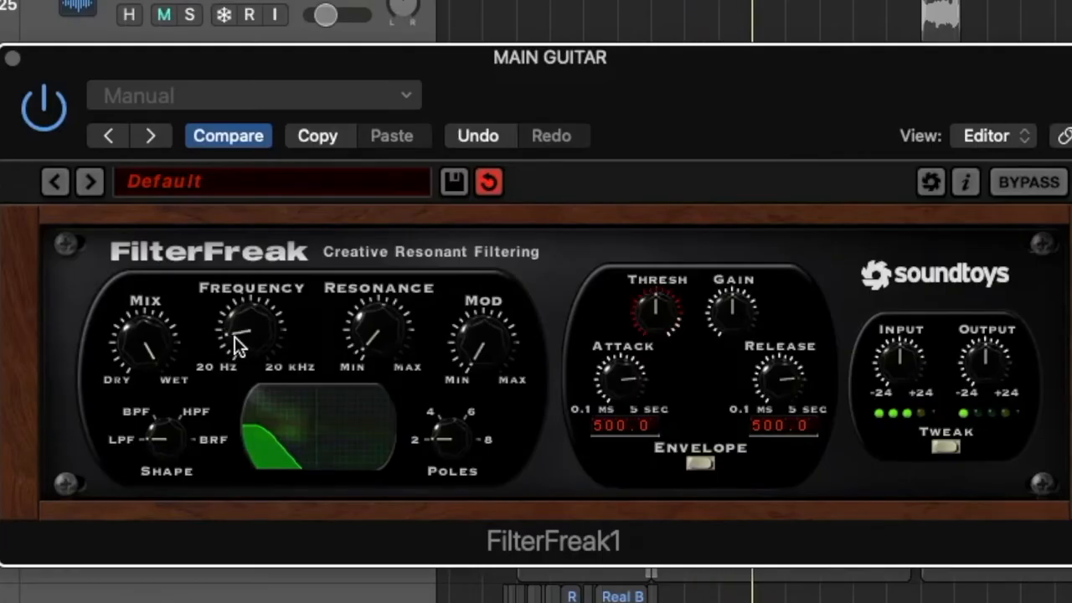
Move the cutoff to mid-range, switch the shape to high-pass and unmute the track.
{"action": "left_click_drag", "start_coordinate": [239, 342], "coordinate": [232, 350]}
{"action": "left_click_drag", "start_coordinate": [233, 312], "coordinate": [243, 268]}
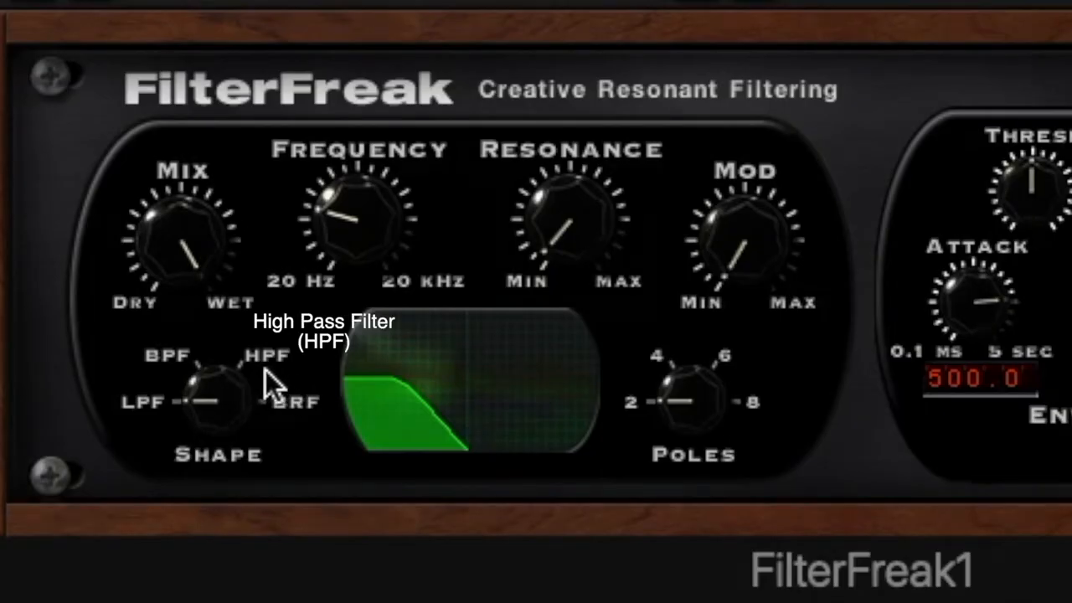
{"action": "left_click", "coordinate": [264, 360]}
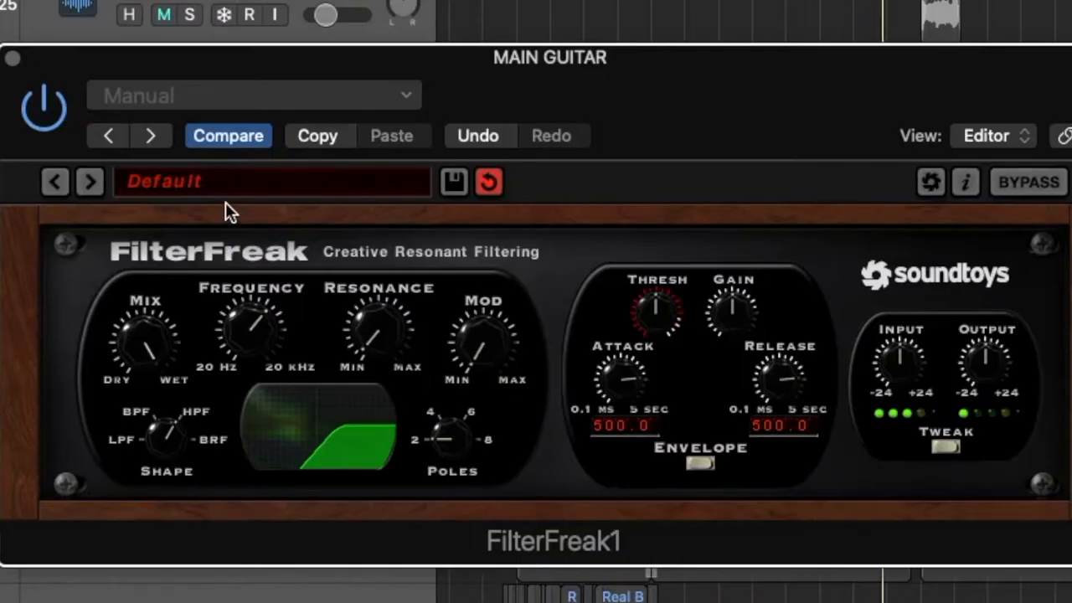
{"action": "key", "text": "m"}
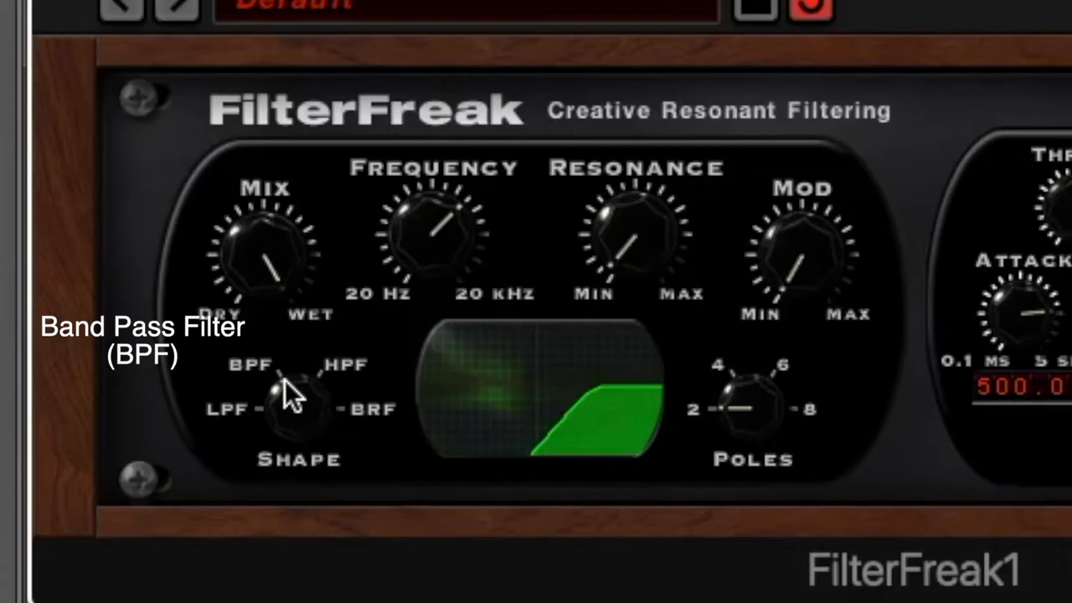
Switch to band-pass, narrowing the resonant peak and settling it at a lower-mid frequency.
{"action": "left_click", "coordinate": [275, 377]}
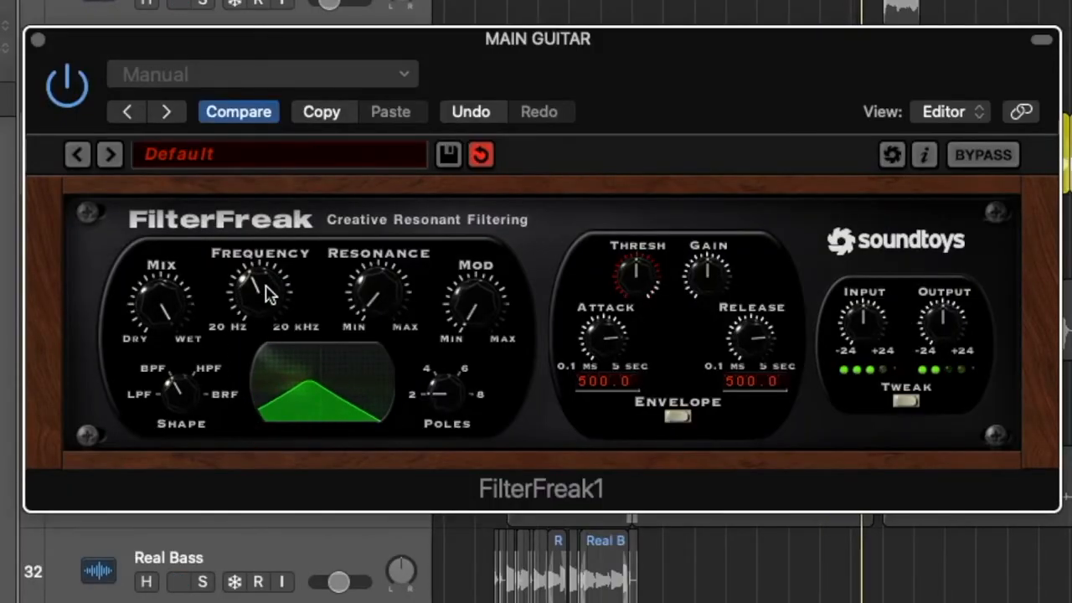
{"action": "left_click_drag", "start_coordinate": [263, 292], "coordinate": [255, 251]}
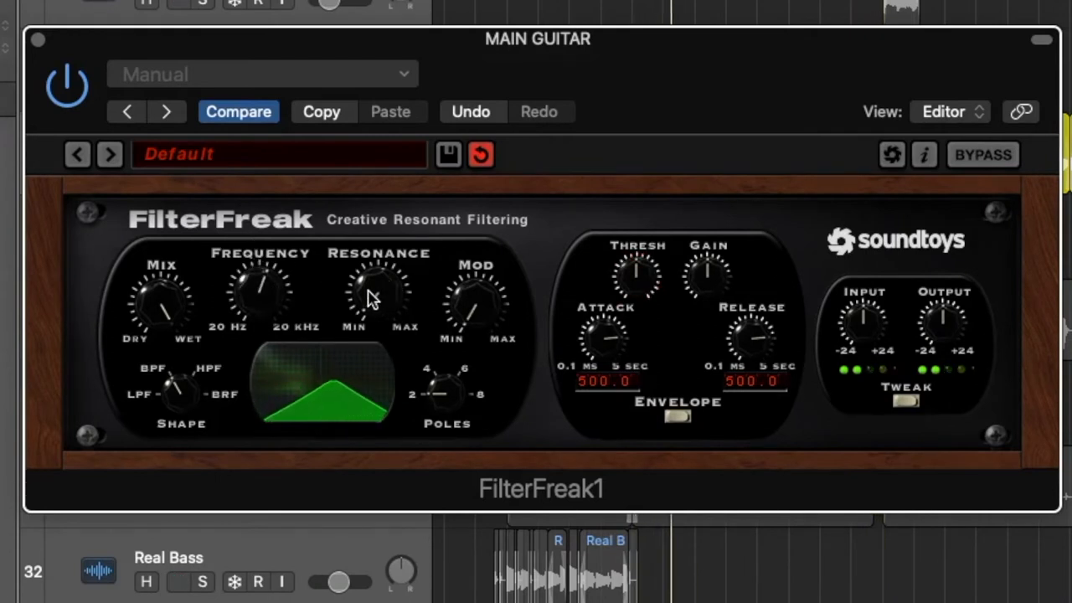
{"action": "left_click_drag", "start_coordinate": [372, 242], "coordinate": [383, 201]}
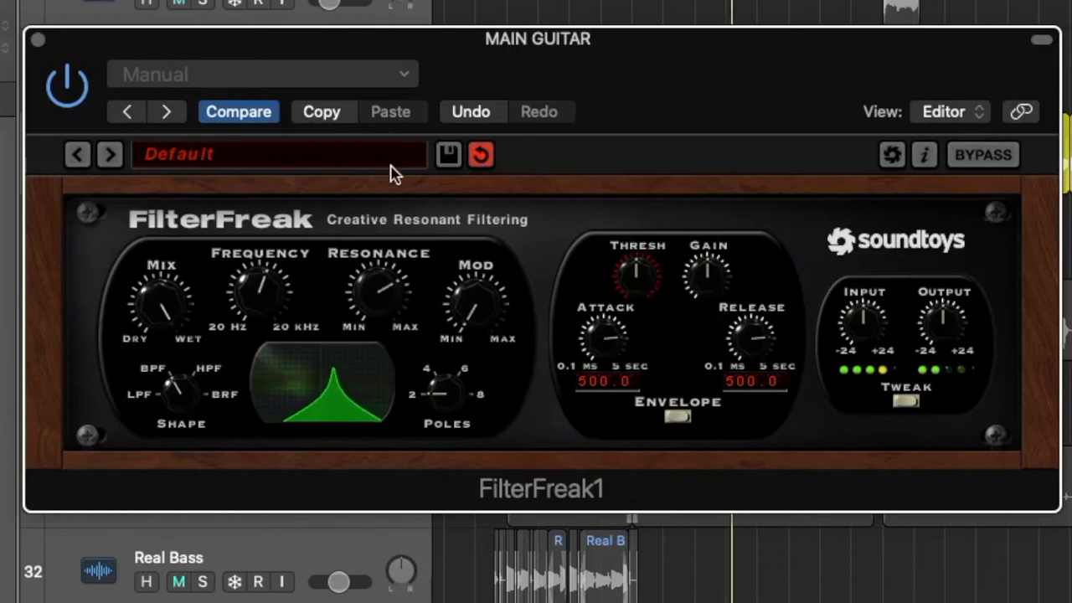
{"action": "left_click_drag", "start_coordinate": [261, 289], "coordinate": [248, 316]}
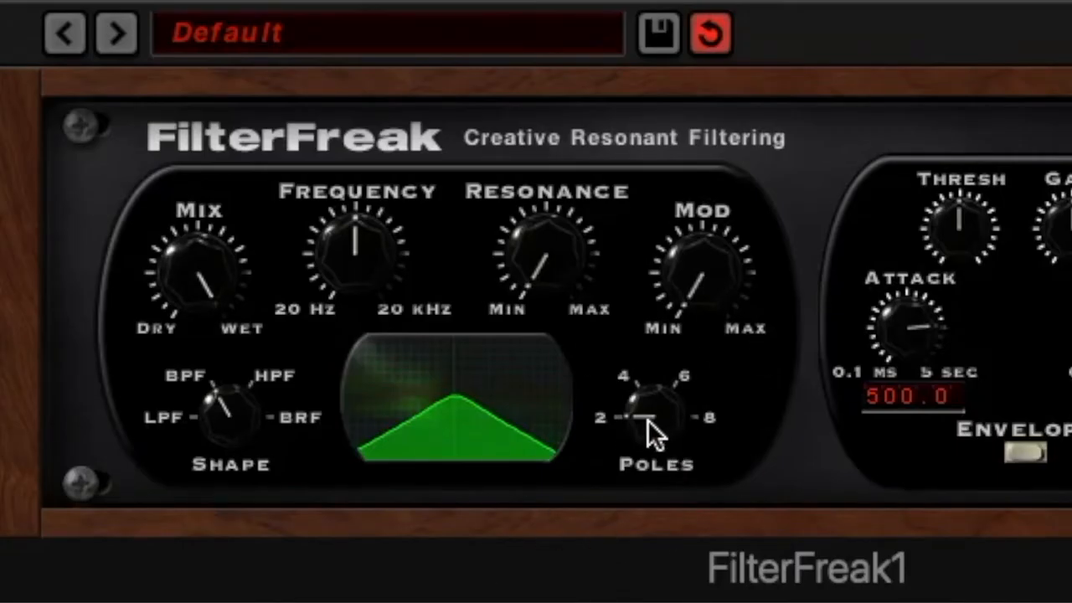
Compare 4-pole and 8-pole slopes, then return the filter to 2 poles.
{"action": "left_click_drag", "start_coordinate": [639, 423], "coordinate": [637, 367]}
{"action": "left_click", "coordinate": [708, 417]}
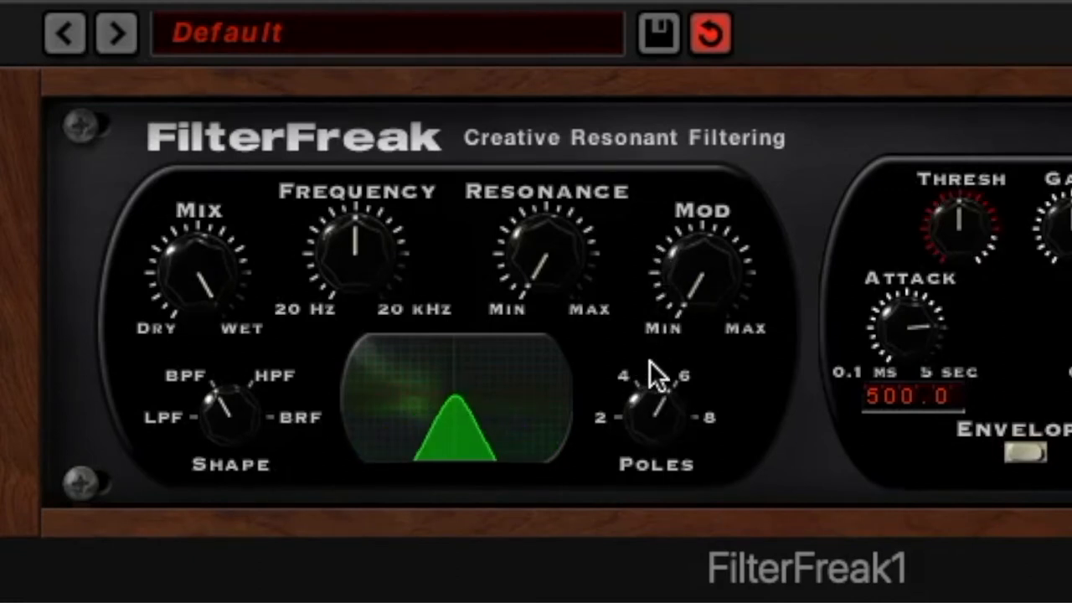
{"action": "left_click_drag", "start_coordinate": [649, 369], "coordinate": [649, 499]}
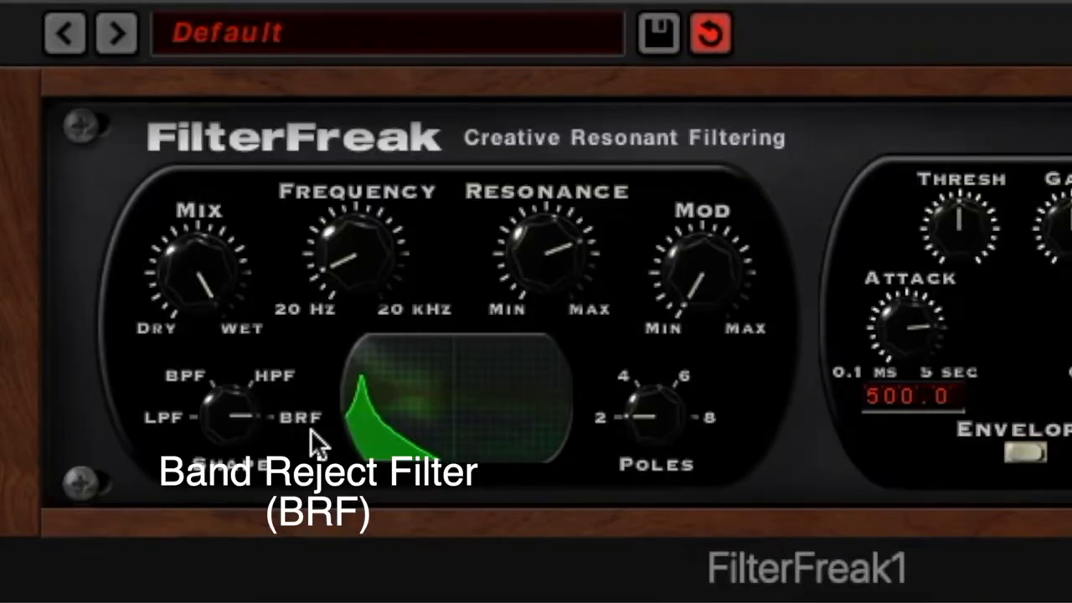
Set the shape to band-reject and sweep the notch up to high frequencies.
{"action": "left_click", "coordinate": [302, 417]}
{"action": "left_click_drag", "start_coordinate": [351, 267], "coordinate": [339, 126]}
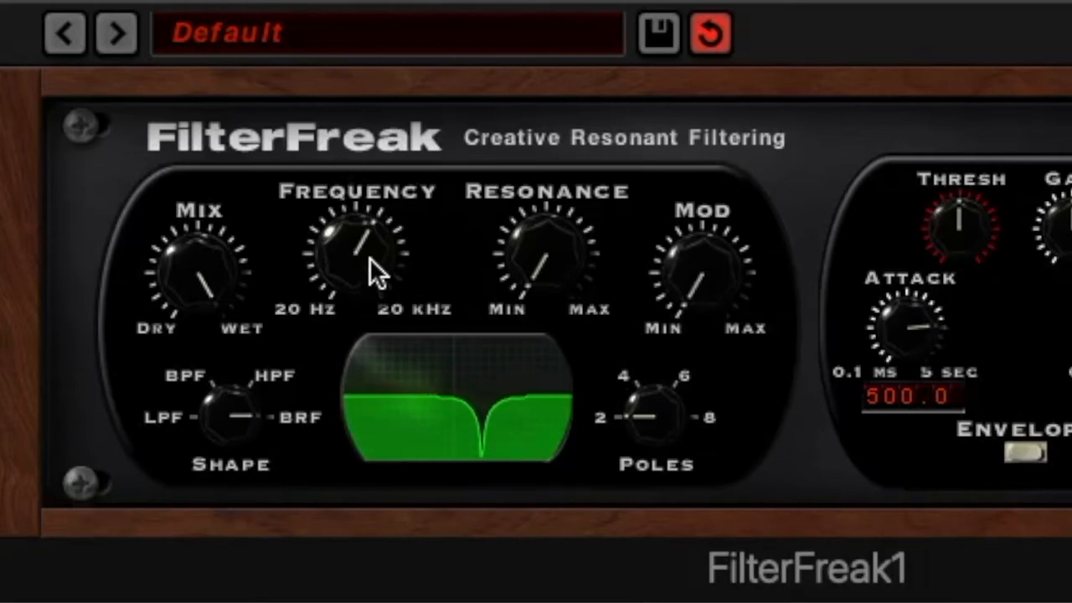
{"action": "mouse_move", "coordinate": [373, 269]}
{"action": "left_mouse_down"}
{"action": "mouse_move", "coordinate": [362, 214]}
{"action": "mouse_move", "coordinate": [350, 330]}
{"action": "left_mouse_up"}
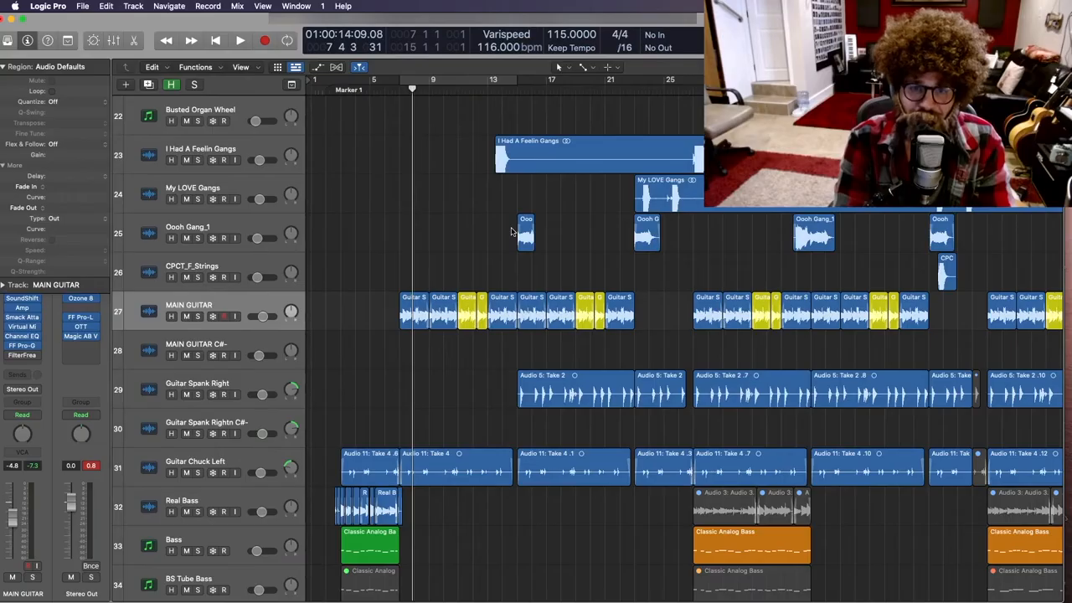
{"action": "scroll", "coordinate": [593, 306], "scroll_direction": "down", "scroll_amount": 3}
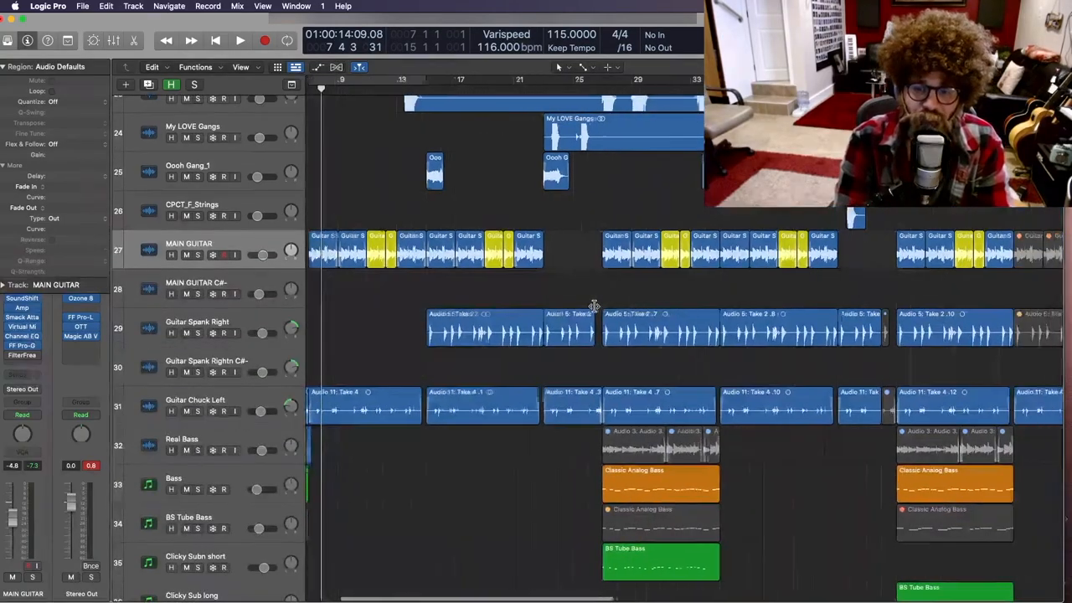
{"action": "scroll", "coordinate": [594, 306], "scroll_direction": "down", "scroll_amount": 5}
{"action": "scroll", "coordinate": [619, 251], "scroll_direction": "down", "scroll_amount": 5}
{"action": "scroll", "coordinate": [628, 242], "scroll_direction": "down", "scroll_amount": 5}
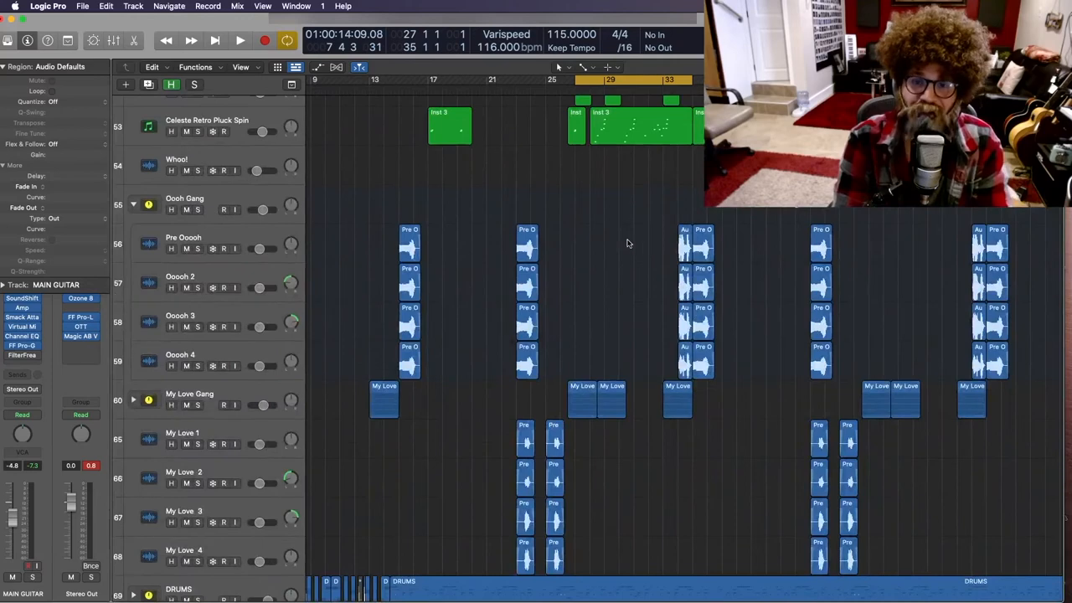
Start playback to hear the DRUMS track.
{"action": "key", "text": "space"}
{"action": "scroll", "coordinate": [619, 241], "scroll_direction": "up", "scroll_amount": 5}
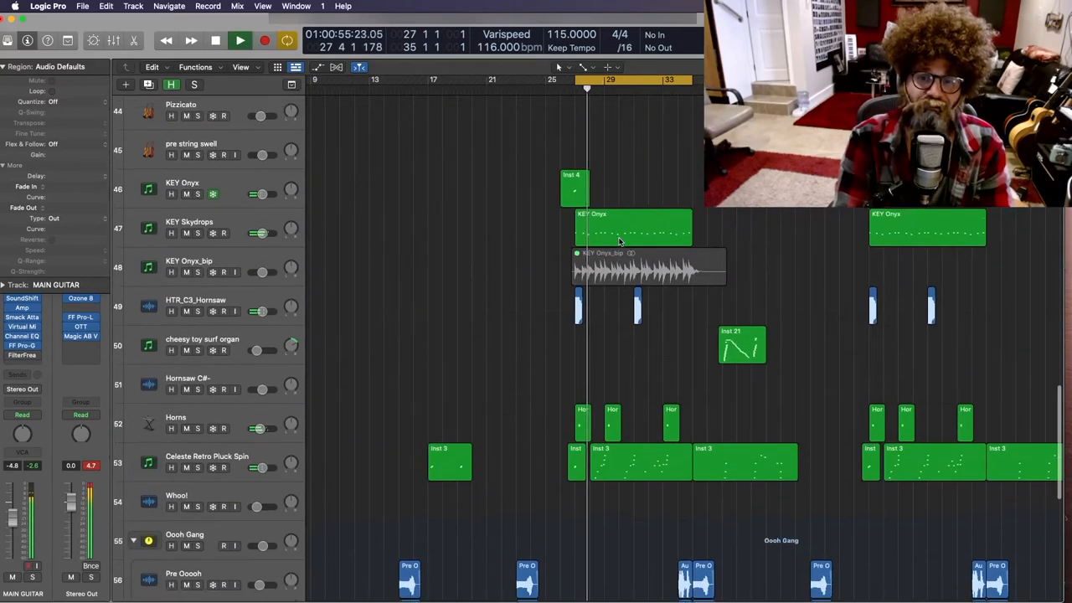
{"action": "scroll", "coordinate": [619, 241], "scroll_direction": "up", "scroll_amount": 5}
{"action": "scroll", "coordinate": [620, 241], "scroll_direction": "up", "scroll_amount": 5}
{"action": "scroll", "coordinate": [619, 235], "scroll_direction": "down", "scroll_amount": 5}
{"action": "scroll", "coordinate": [620, 232], "scroll_direction": "down", "scroll_amount": 3}
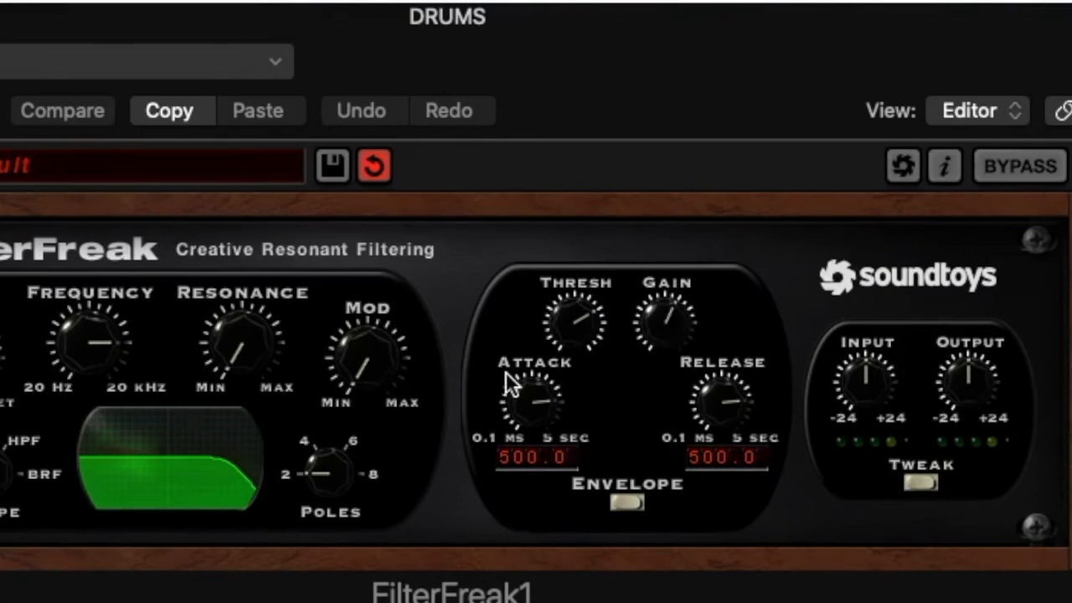
Set the envelope attack to fastest and switch the modulation mode from Envelope.
{"action": "left_click_drag", "start_coordinate": [528, 393], "coordinate": [517, 564]}
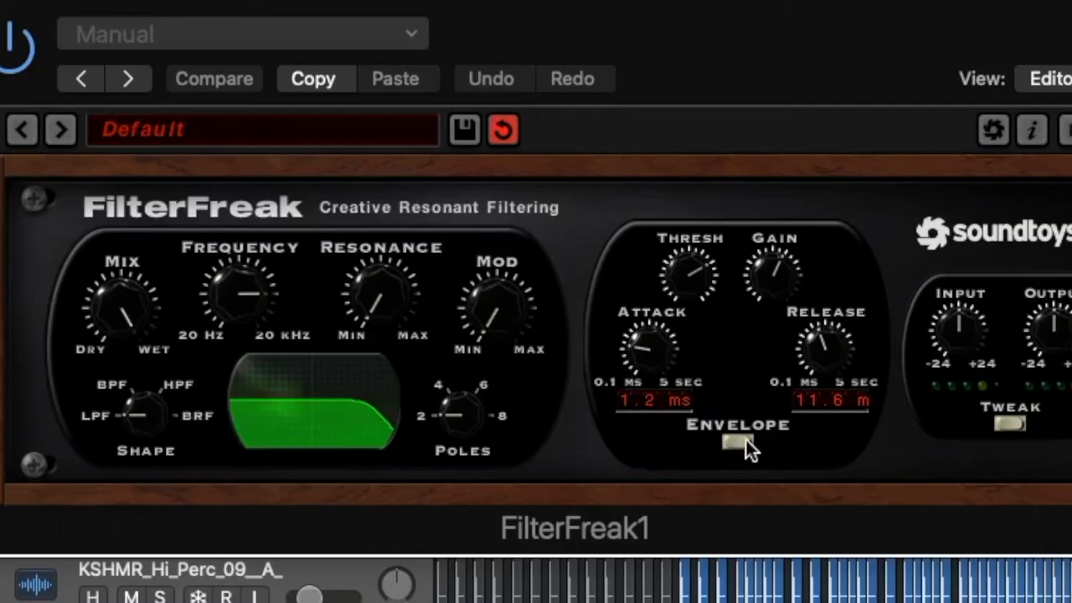
{"action": "left_click", "coordinate": [746, 439]}
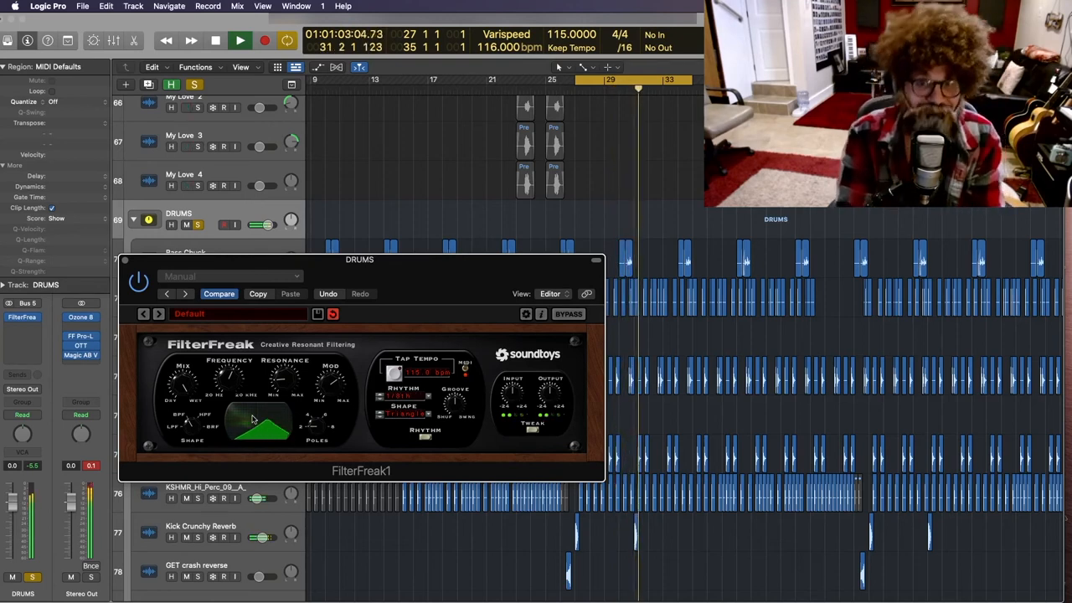
{"action": "left_click", "coordinate": [424, 432]}
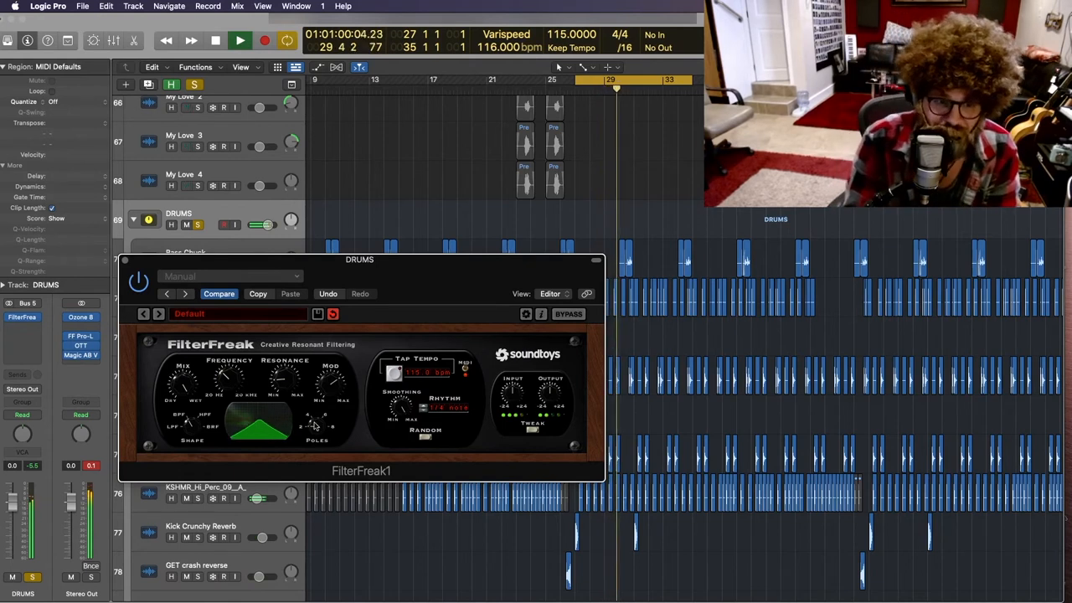
Try Random modulation, then settle on Rhythm mode from the mode popup.
{"action": "left_click", "coordinate": [424, 435]}
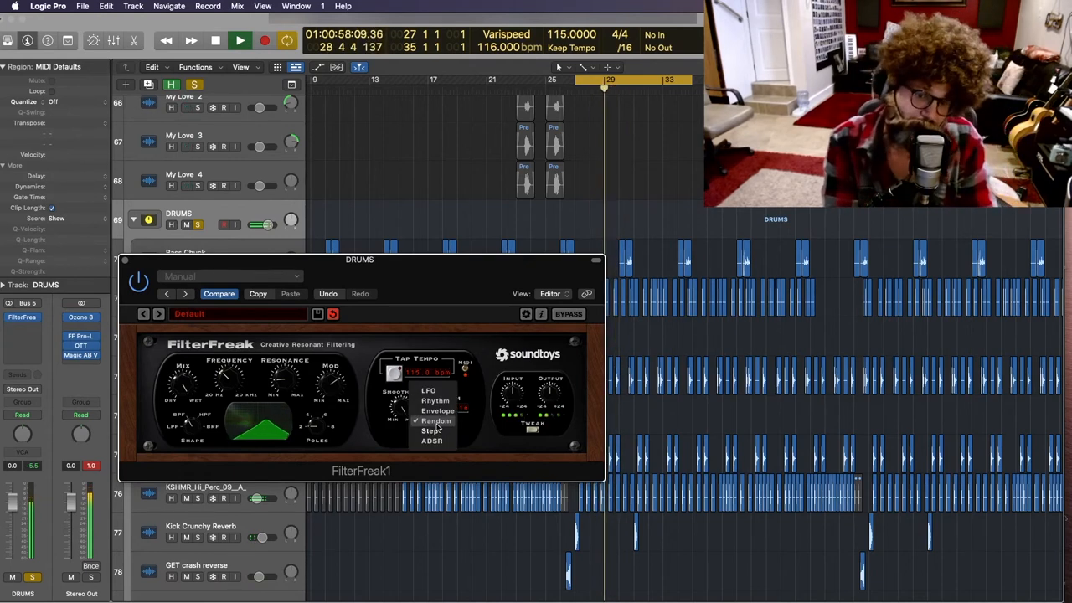
{"action": "left_click", "coordinate": [419, 390]}
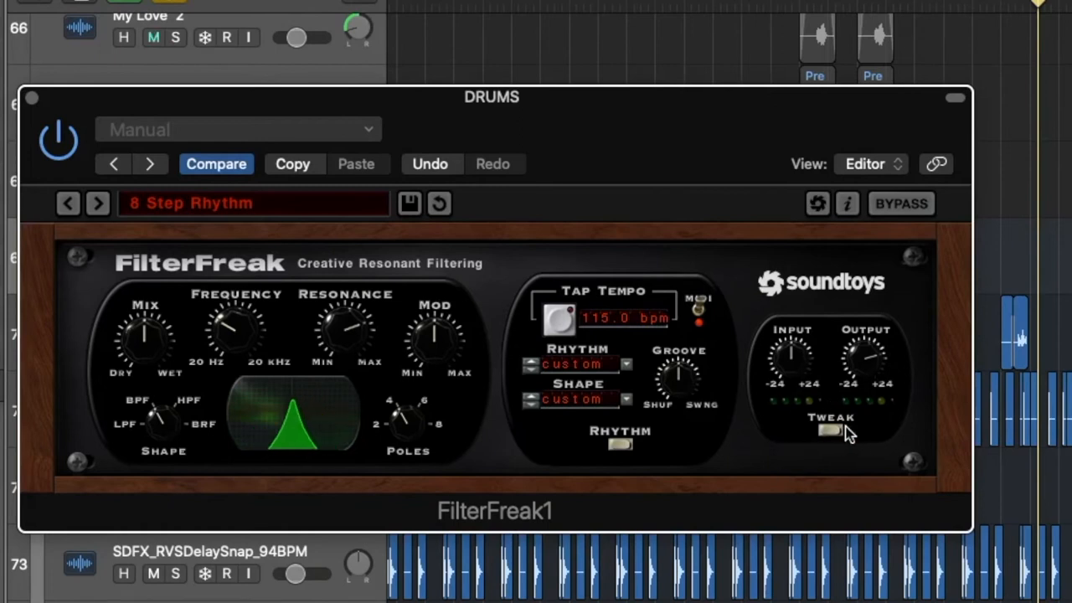
Expand the Tweak panel's extended settings, then switch to Chrome.
{"action": "left_click", "coordinate": [826, 426]}
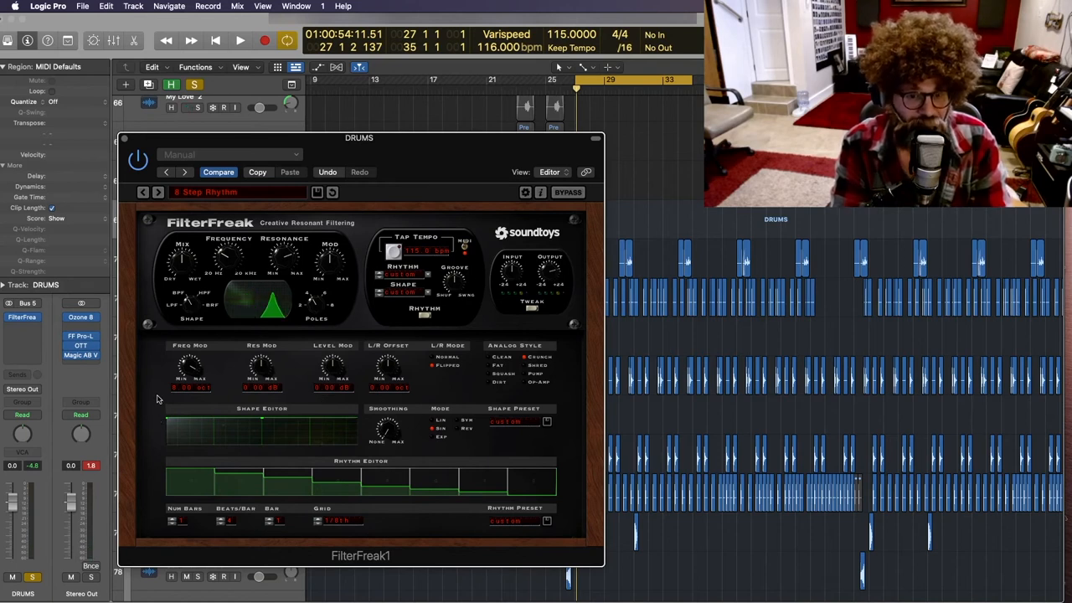
{"action": "key", "text": "super+Tab"}
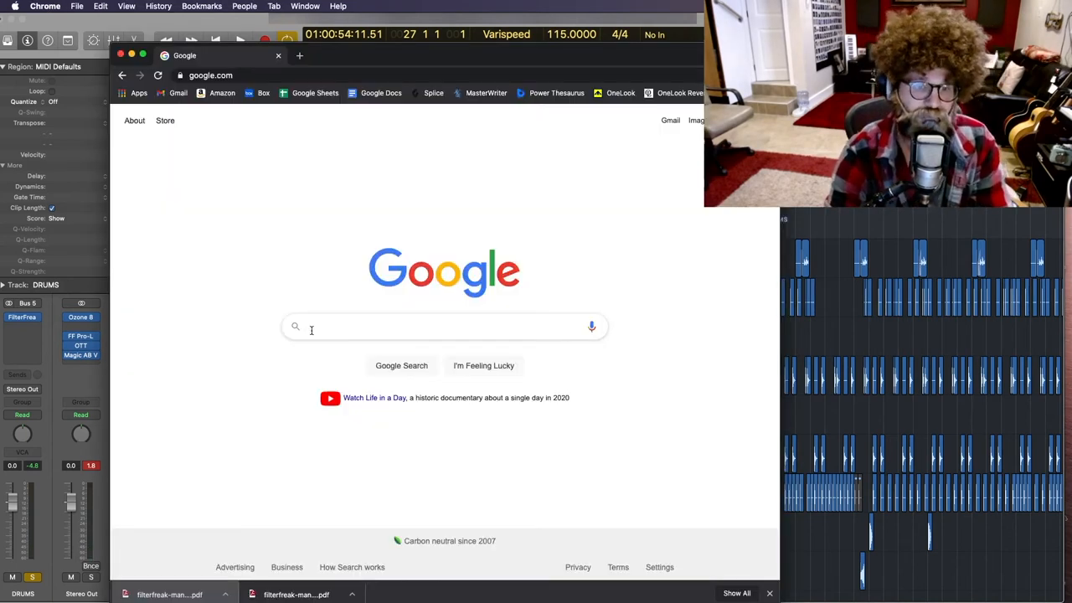
{"action": "type", "text": "what does the twea"}
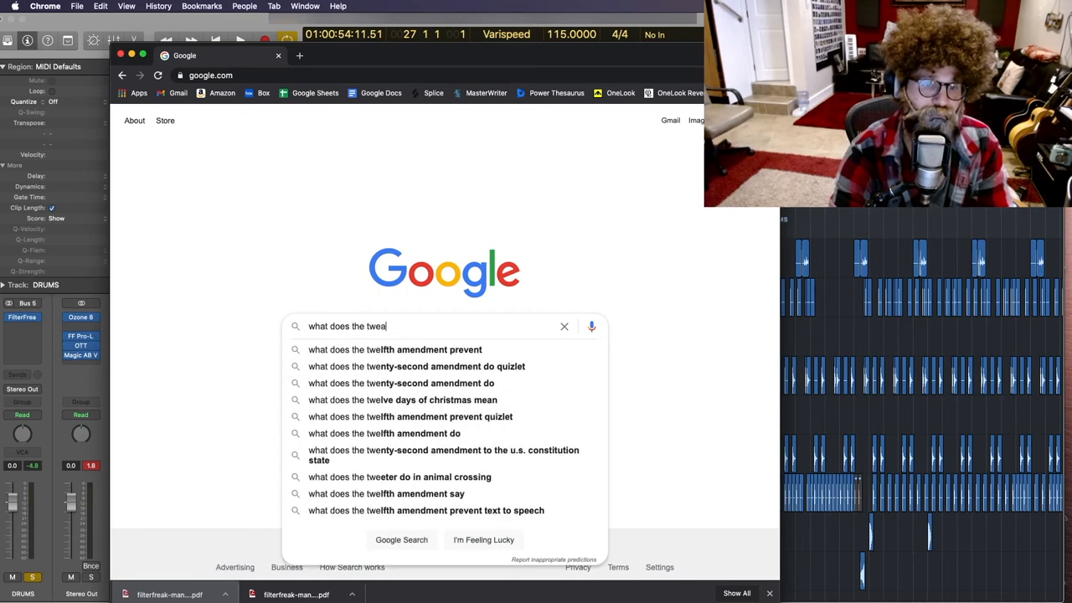
{"action": "type", "text": "k knob do on filter freak"}
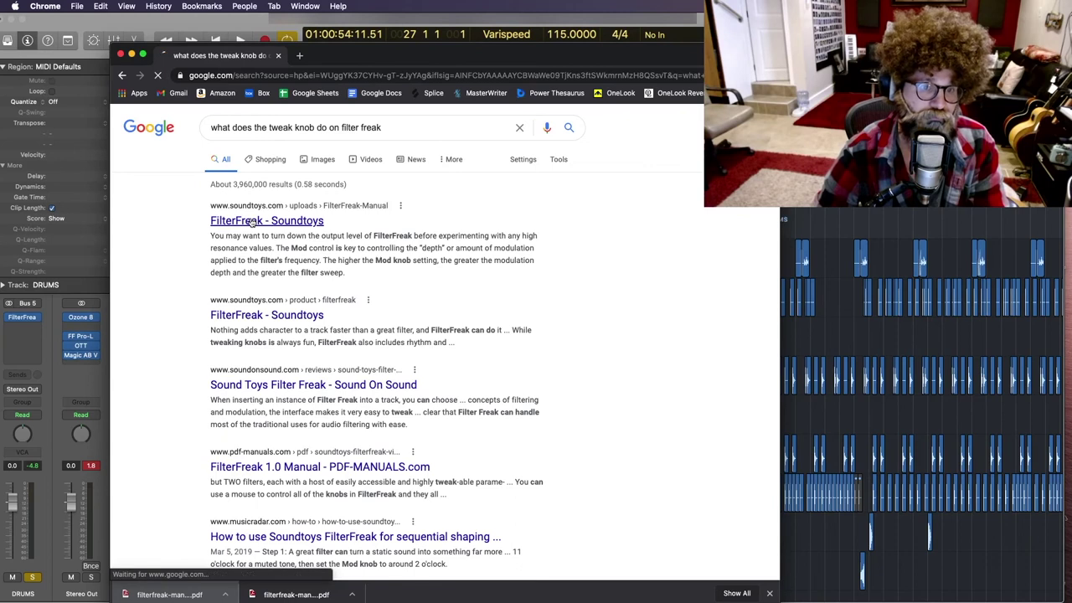
Open the FilterFreak-Manual.pdf search result, then return to Logic Pro.
{"action": "left_click", "coordinate": [253, 222]}
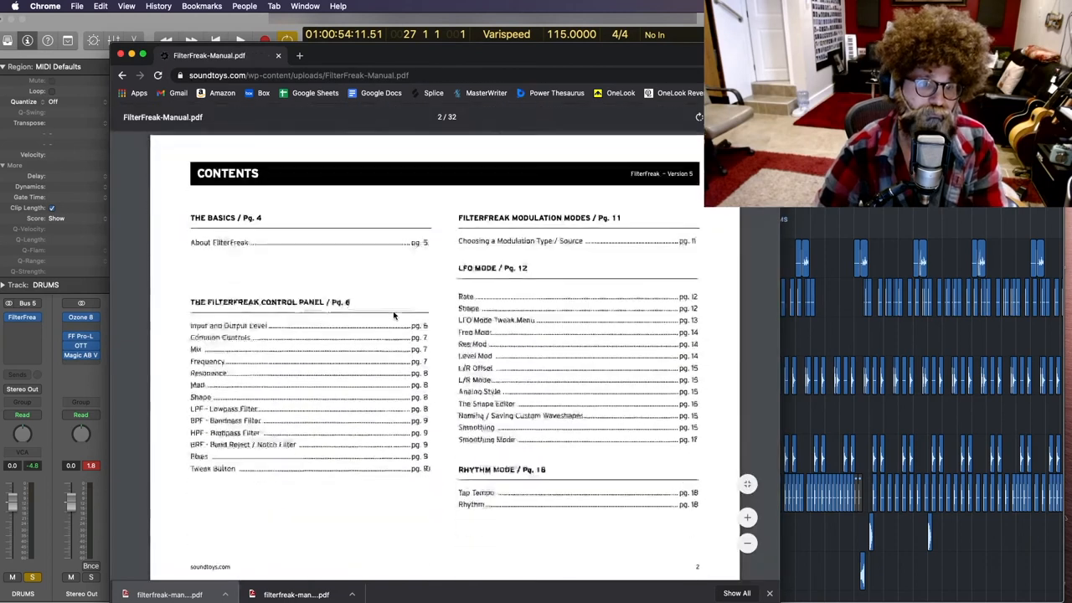
{"action": "scroll", "coordinate": [398, 286], "scroll_direction": "down", "scroll_amount": 10}
{"action": "scroll", "coordinate": [398, 286], "scroll_direction": "down", "scroll_amount": 10}
{"action": "scroll", "coordinate": [398, 286], "scroll_direction": "down", "scroll_amount": 10}
{"action": "scroll", "coordinate": [398, 286], "scroll_direction": "down", "scroll_amount": 3}
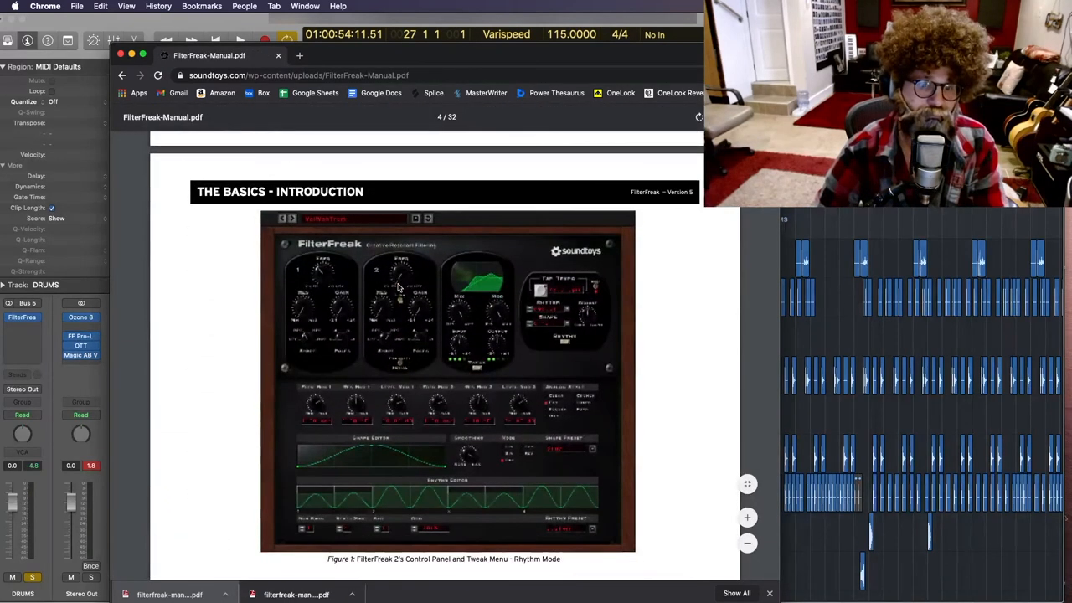
{"action": "scroll", "coordinate": [398, 287], "scroll_direction": "down", "scroll_amount": 2}
{"action": "key", "text": "super+Tab"}
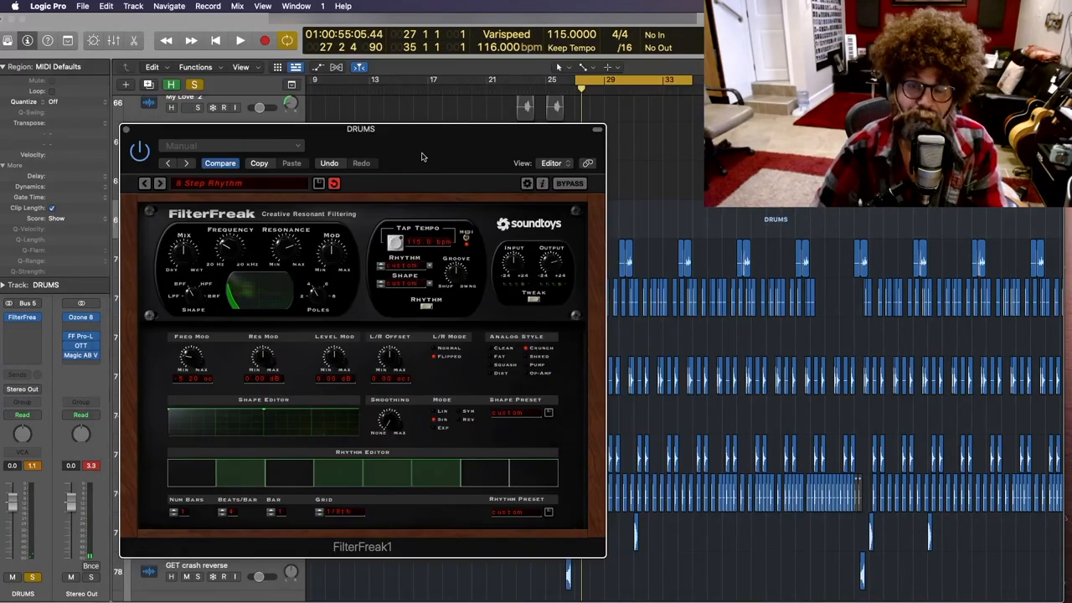
Move the DRUMS FilterFreak window higher before switching to the Stereo Out FilterFreak.
{"action": "left_click_drag", "start_coordinate": [422, 156], "coordinate": [346, 141]}
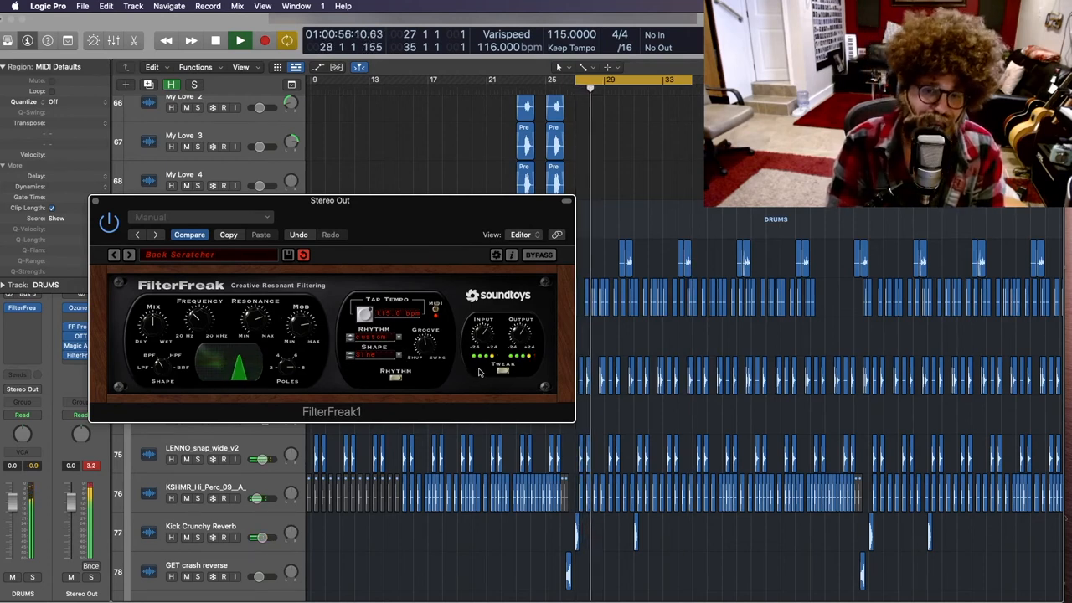
Choose a modulation mode, then set Res Mod 51 dB, Level Mod 60 dB and about 5 octaves L/R offset.
{"action": "left_click", "coordinate": [369, 337]}
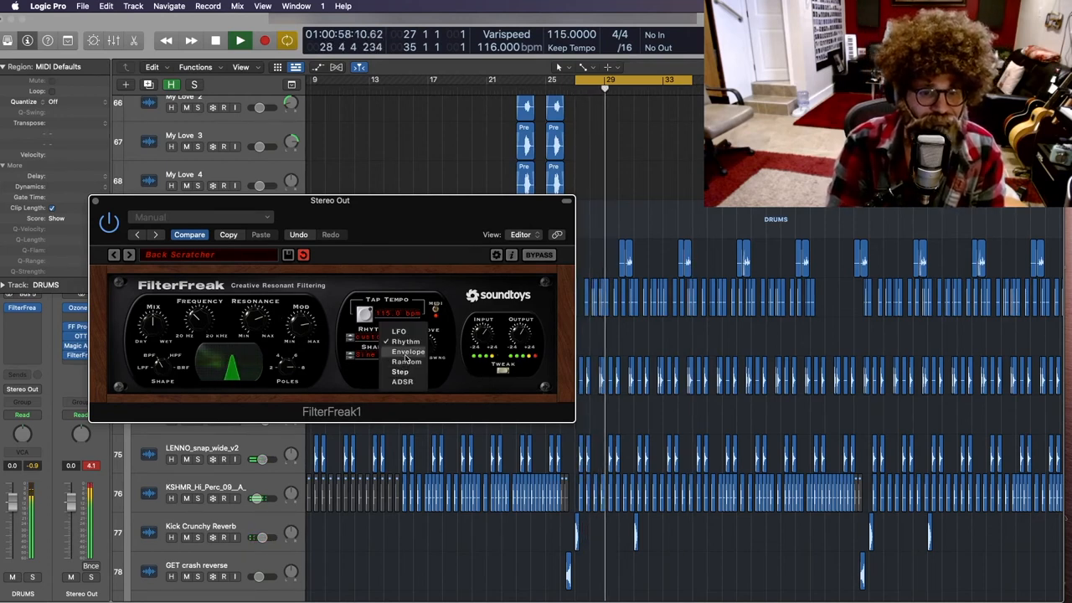
{"action": "left_click", "coordinate": [408, 352]}
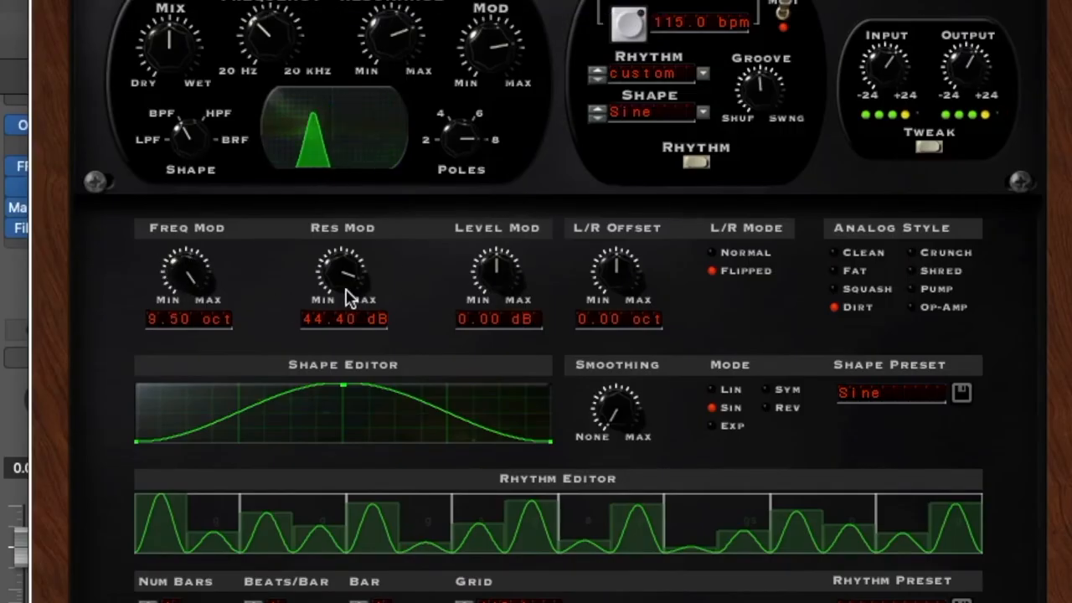
{"action": "left_click_drag", "start_coordinate": [335, 277], "coordinate": [340, 259]}
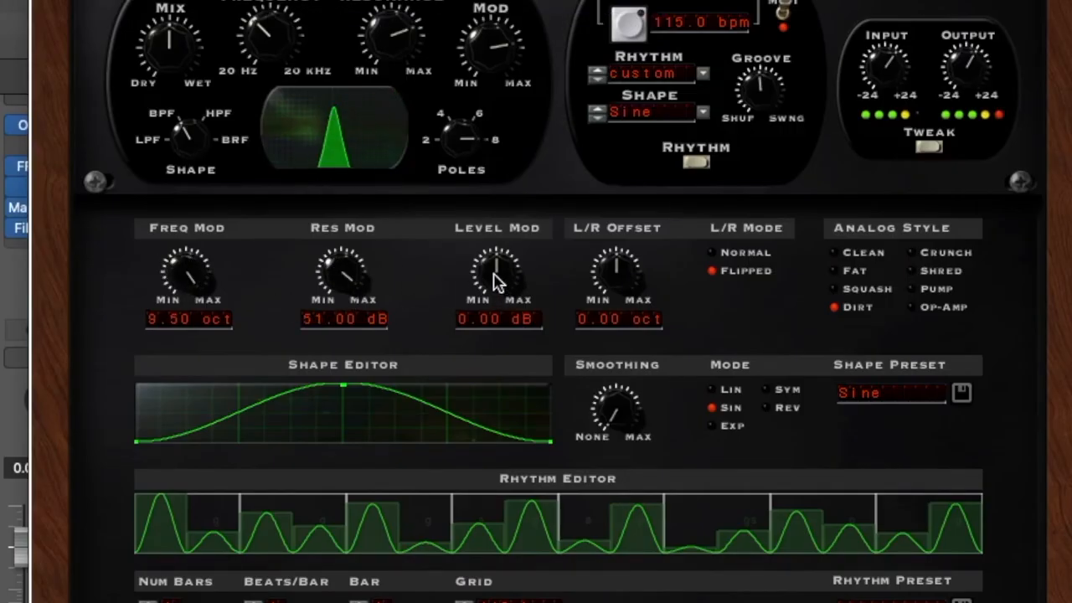
{"action": "left_click_drag", "start_coordinate": [496, 272], "coordinate": [501, 251]}
{"action": "left_click_drag", "start_coordinate": [615, 285], "coordinate": [619, 251]}
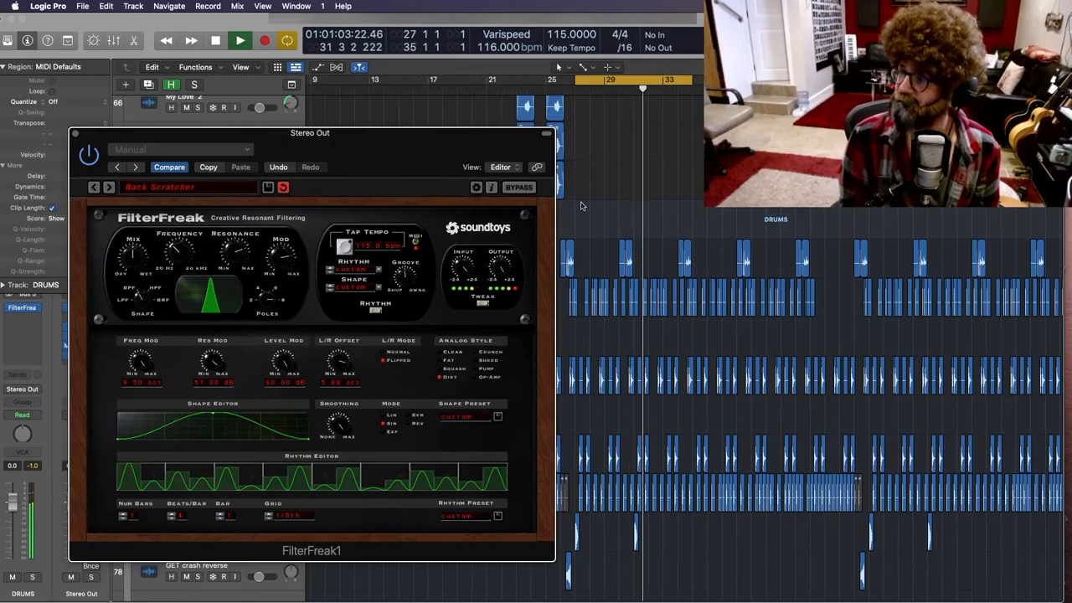
Play the song from bar 26 through the Stereo Out FilterFreak, stopping and restarting to audition it.
{"action": "key", "text": "space"}
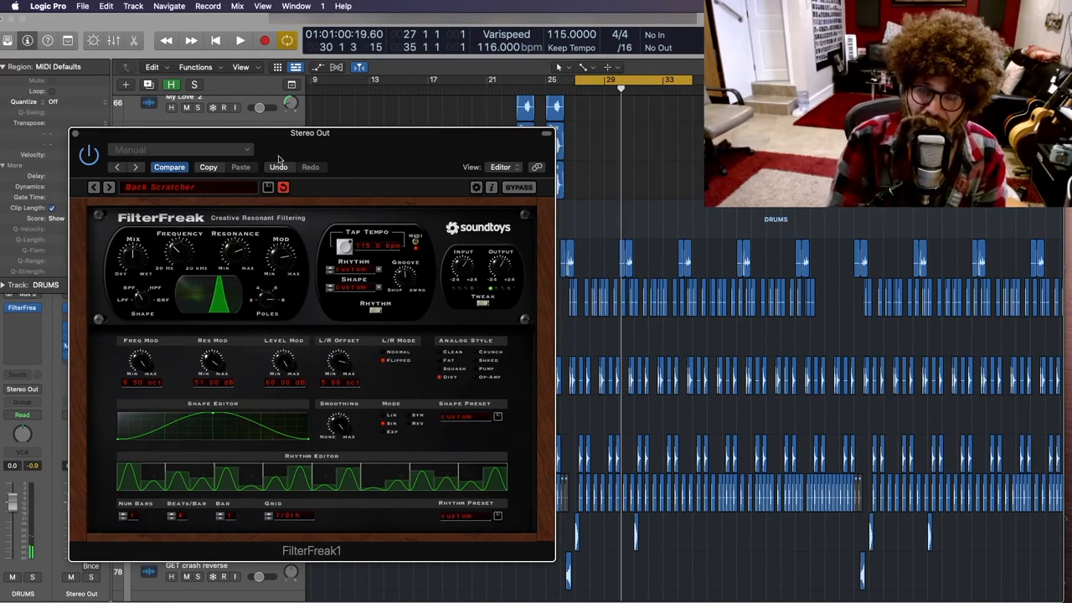
{"action": "left_click", "coordinate": [576, 186]}
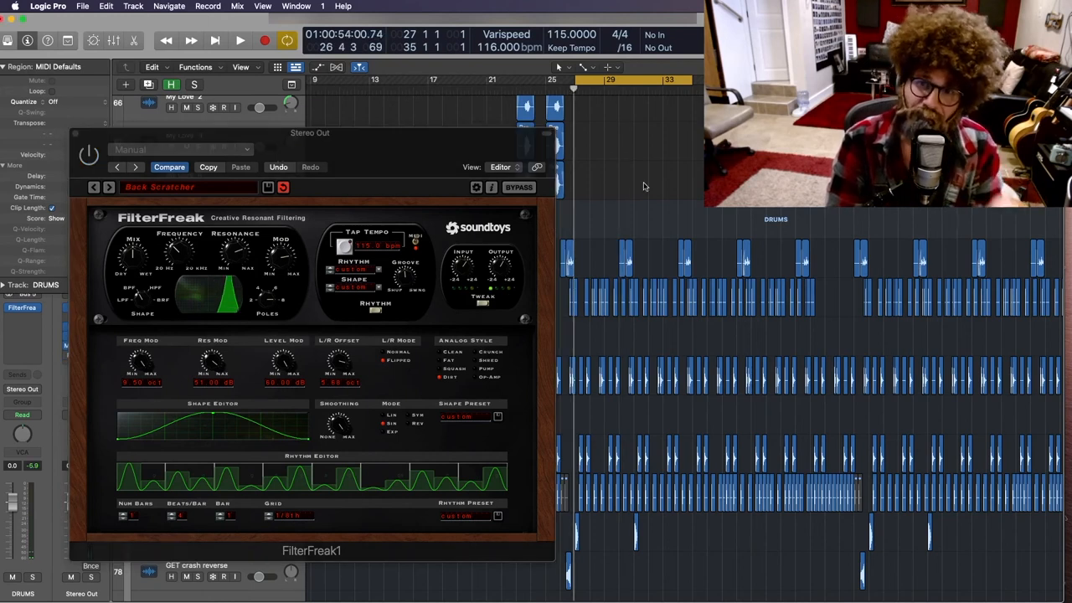
{"action": "key", "text": "space"}
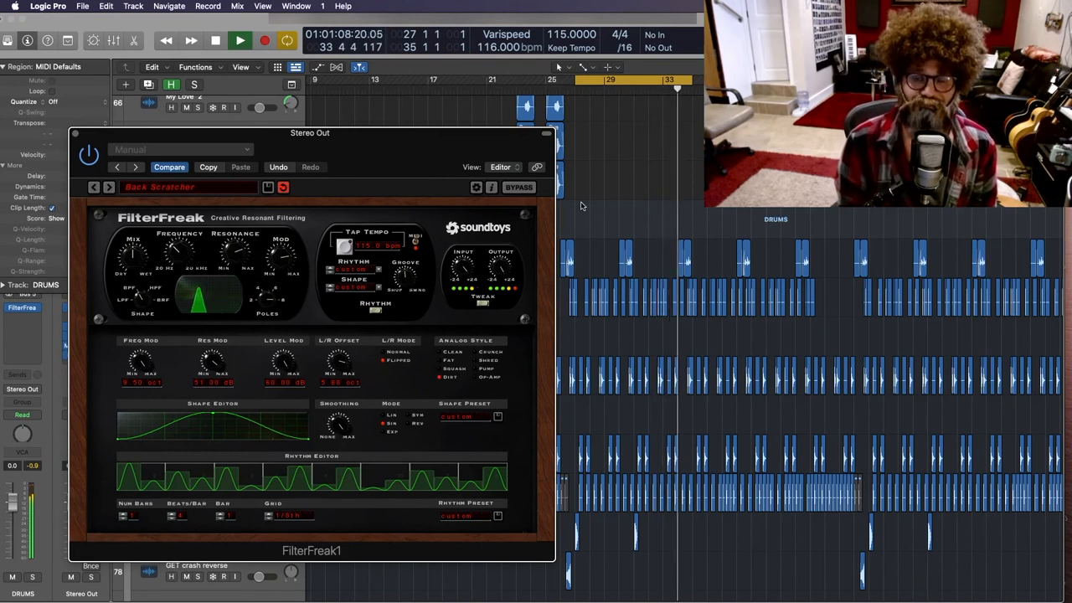
{"action": "key", "text": "space"}
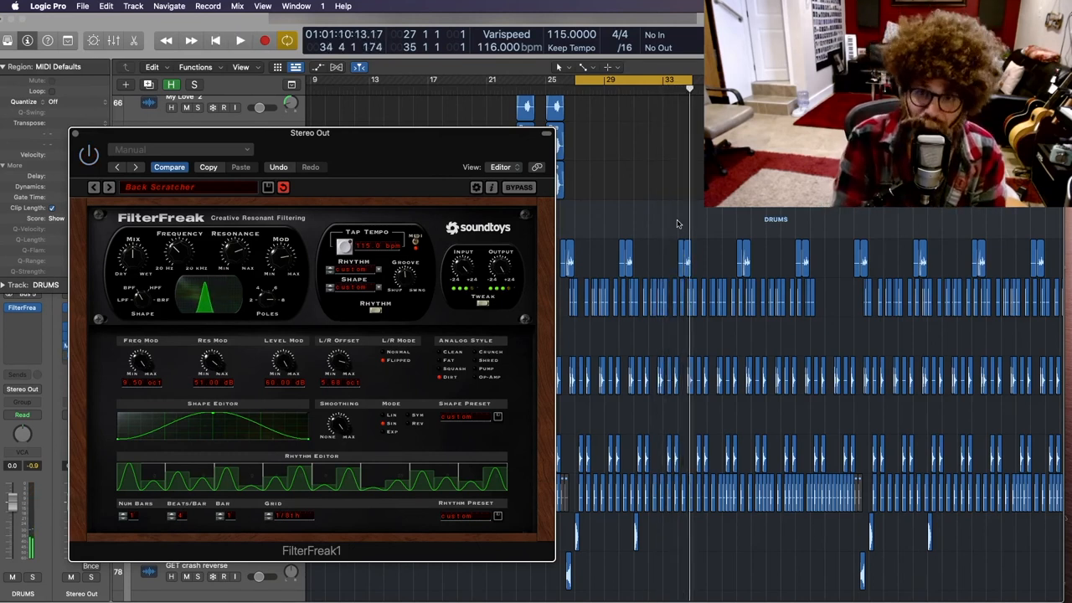
{"action": "key", "text": "space"}
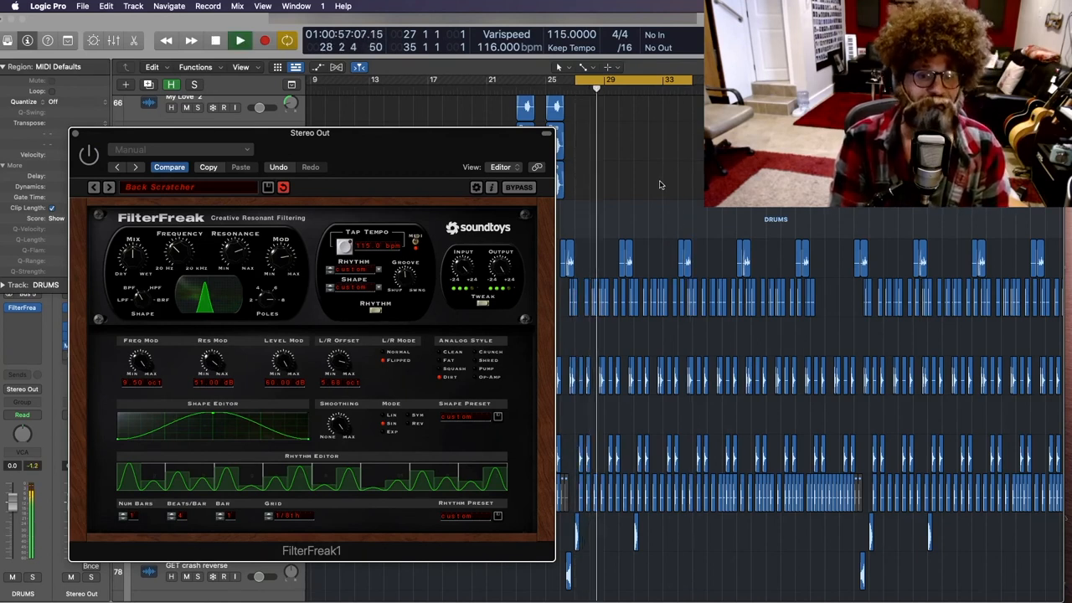
{"action": "key", "text": "space"}
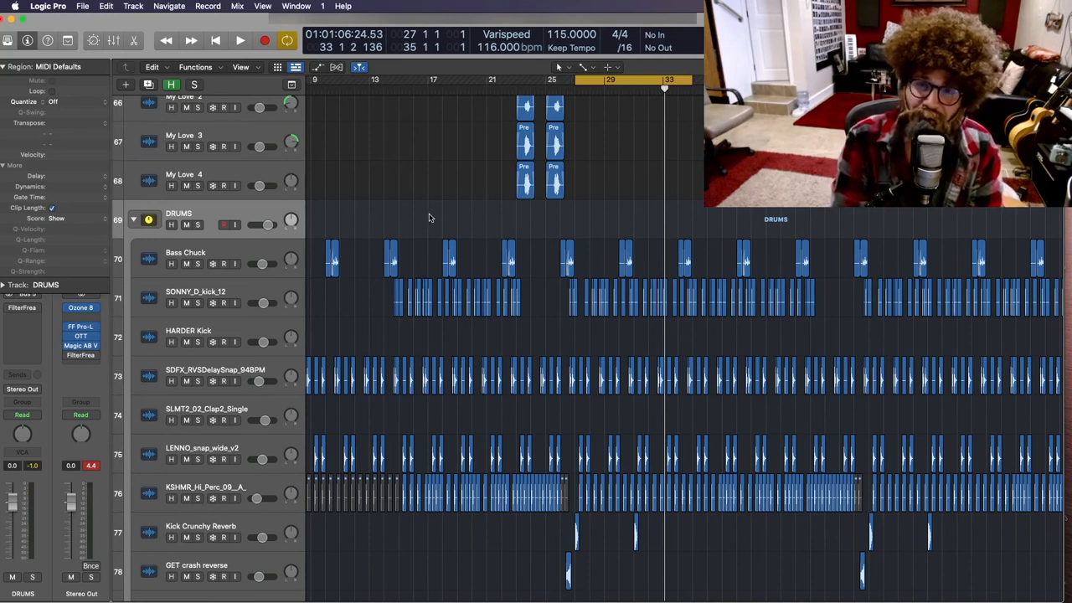
Add a stereo FilterFreak2 in the empty DRUMS insert slot after the existing FilterFreak.
{"action": "key", "text": "v"}
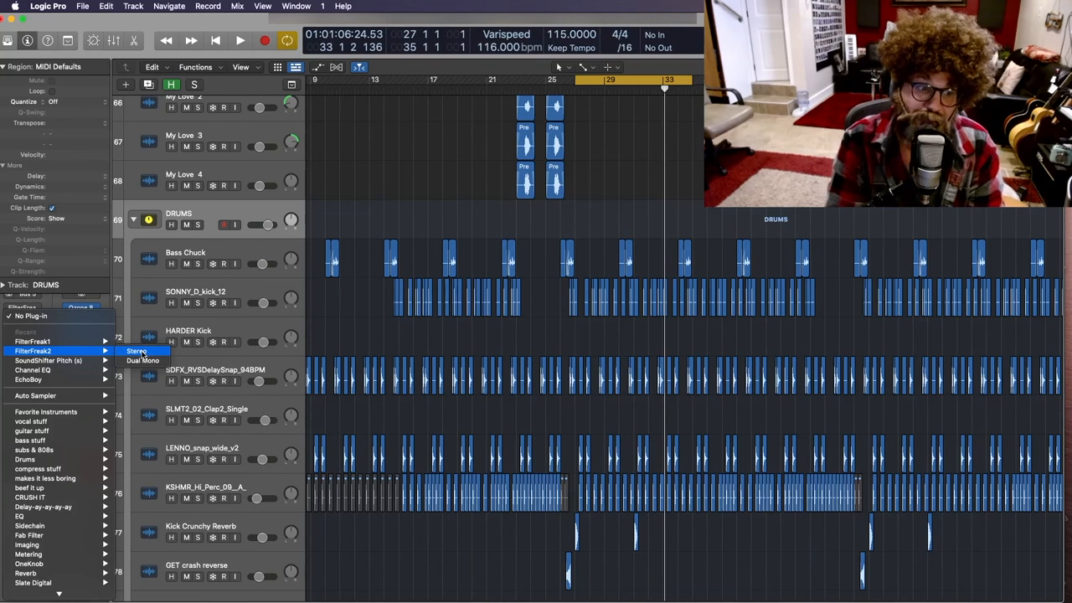
{"action": "left_click", "coordinate": [143, 352]}
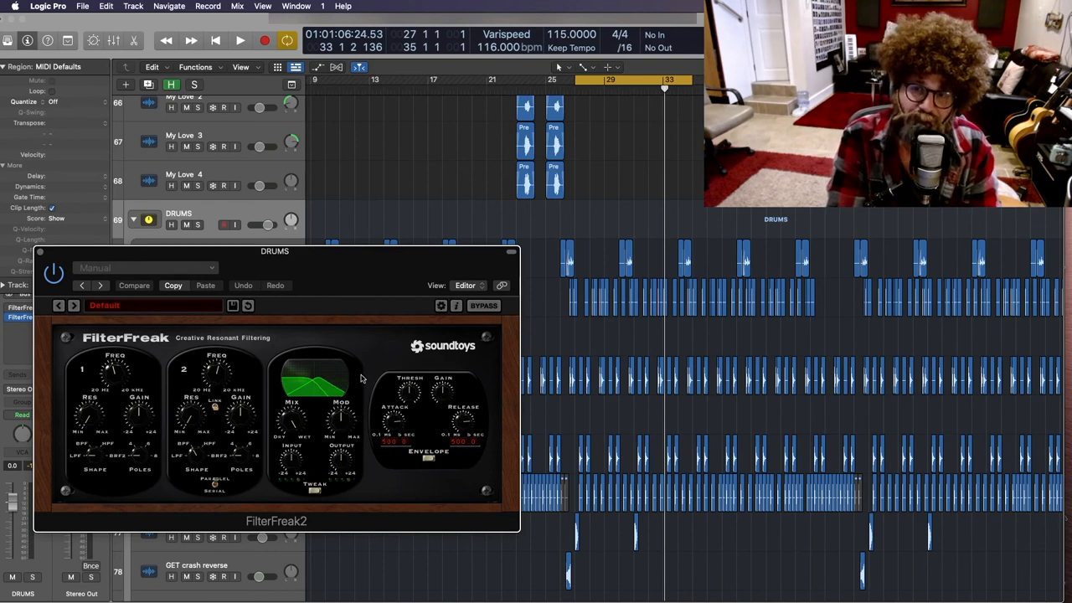
{"action": "left_click_drag", "start_coordinate": [324, 279], "coordinate": [325, 311]}
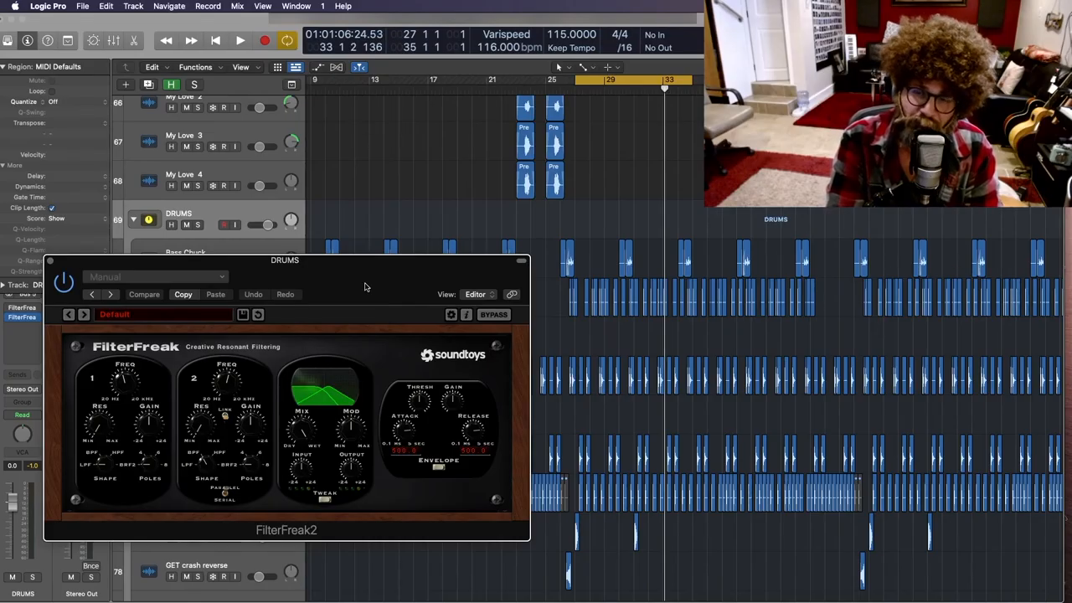
{"action": "left_click_drag", "start_coordinate": [365, 286], "coordinate": [348, 299]}
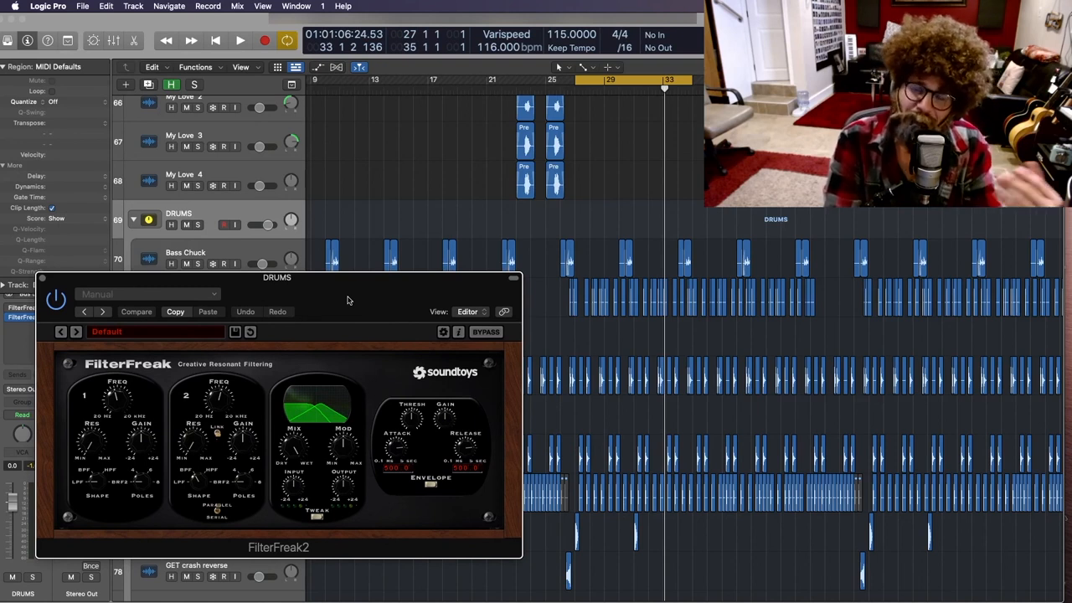
{"action": "left_click_drag", "start_coordinate": [348, 299], "coordinate": [338, 290]}
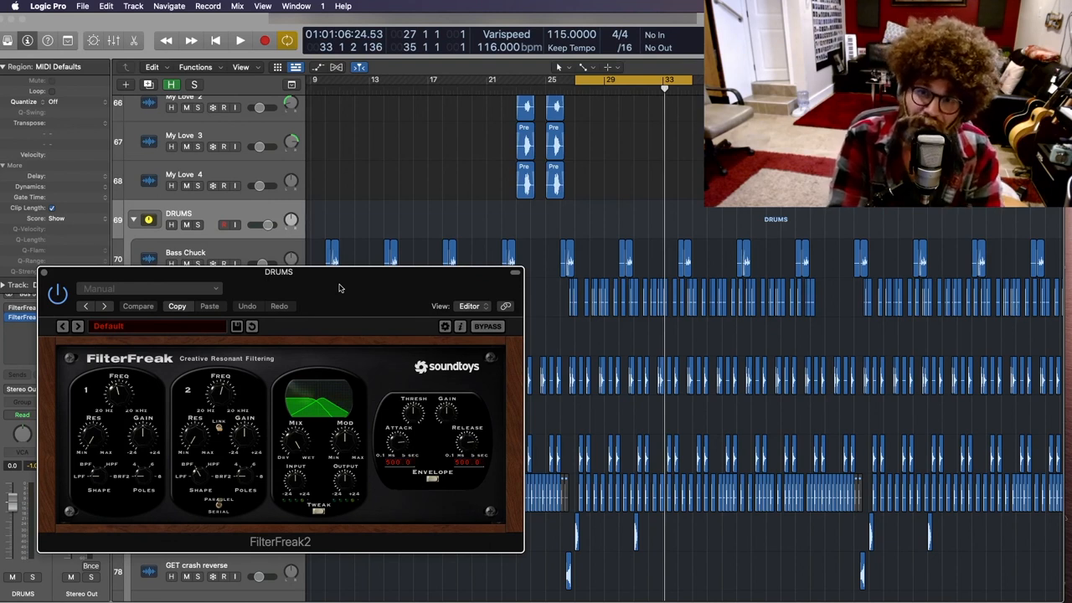
{"action": "left_click_drag", "start_coordinate": [340, 288], "coordinate": [327, 296]}
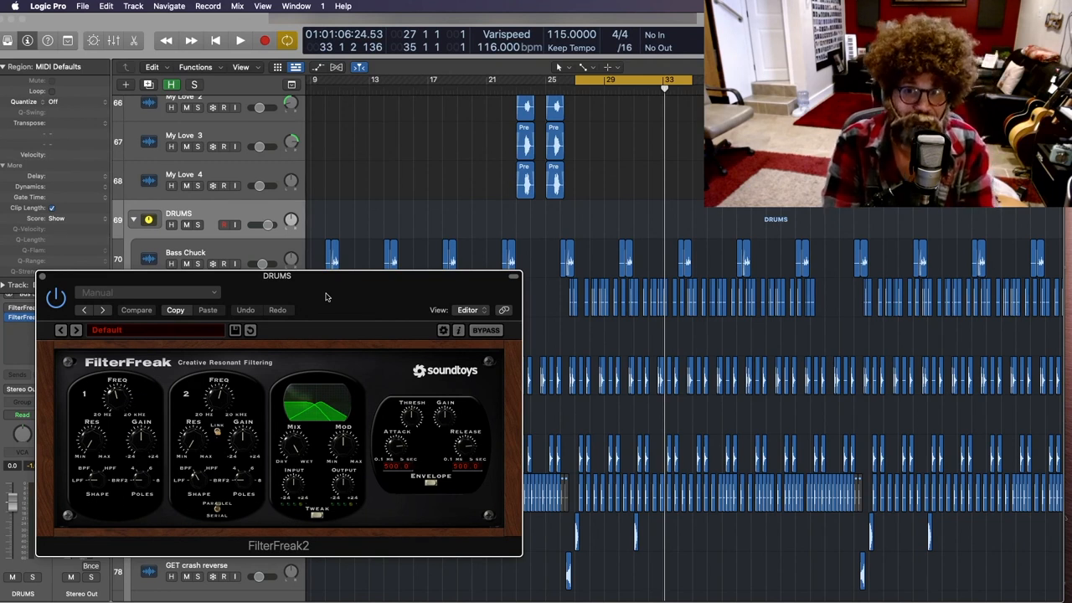
{"action": "left_click_drag", "start_coordinate": [326, 297], "coordinate": [335, 298]}
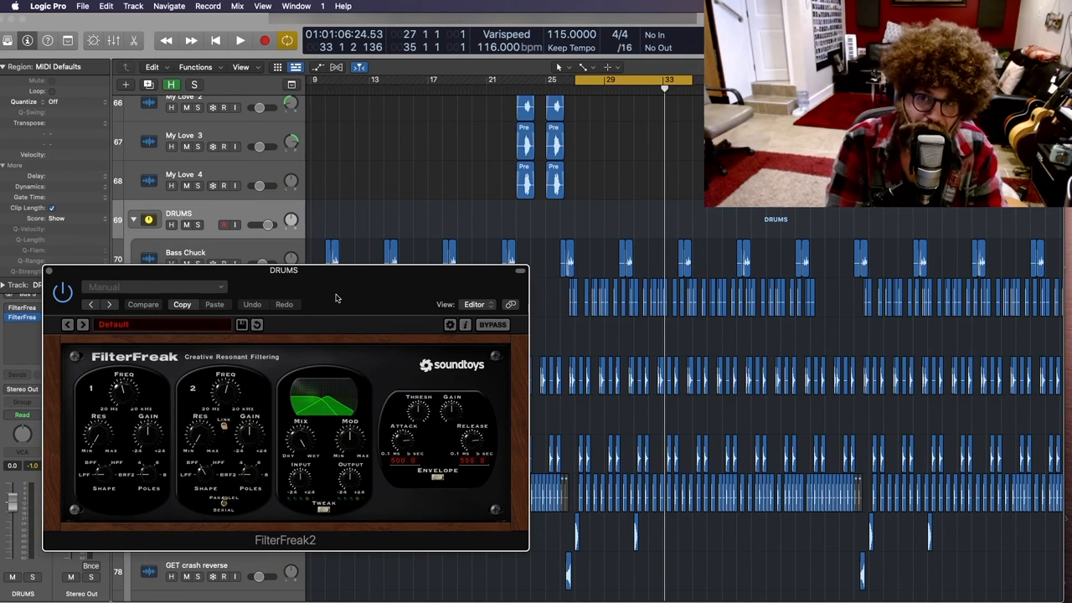
{"action": "left_click_drag", "start_coordinate": [349, 290], "coordinate": [340, 296]}
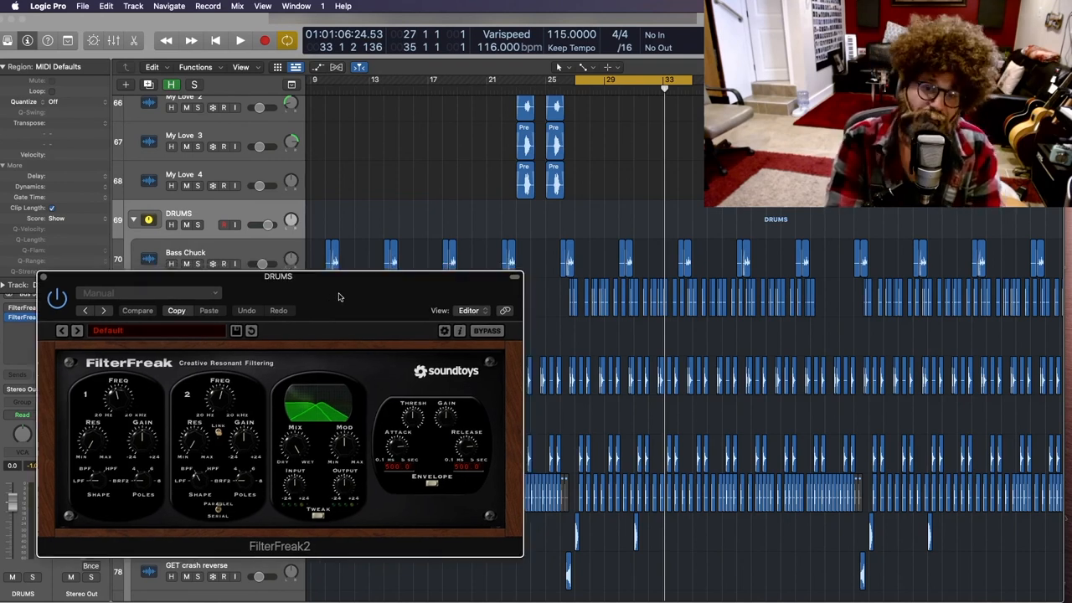